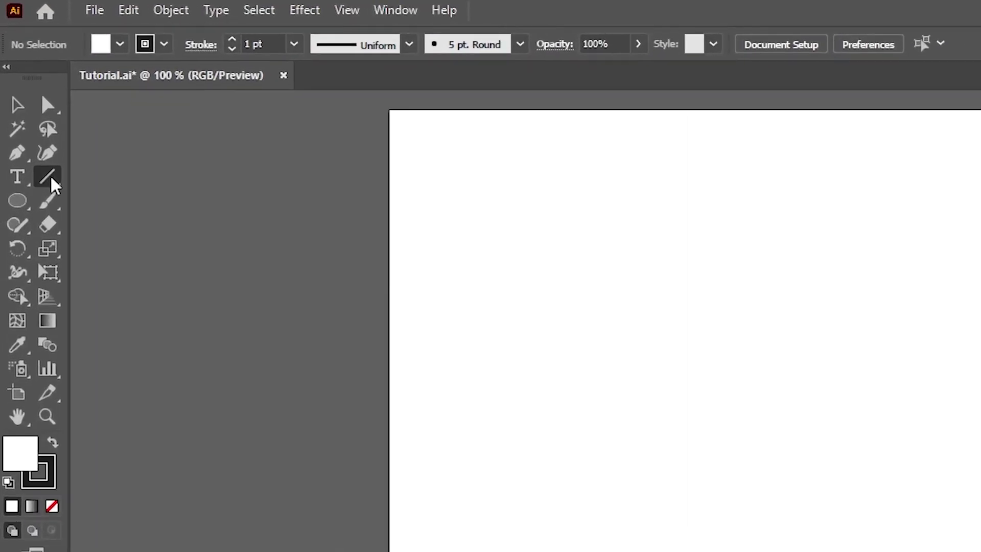
# Create a 600 x 600 px rectangular grid with 11 horizontal and 11 vertical dividers
pyautogui.click(27, 93)
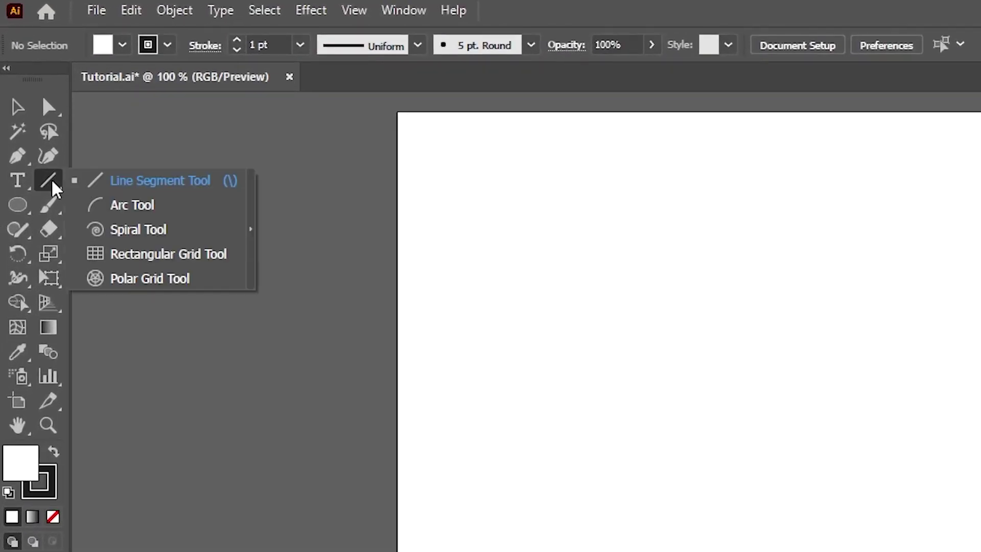
pyautogui.click(206, 258)
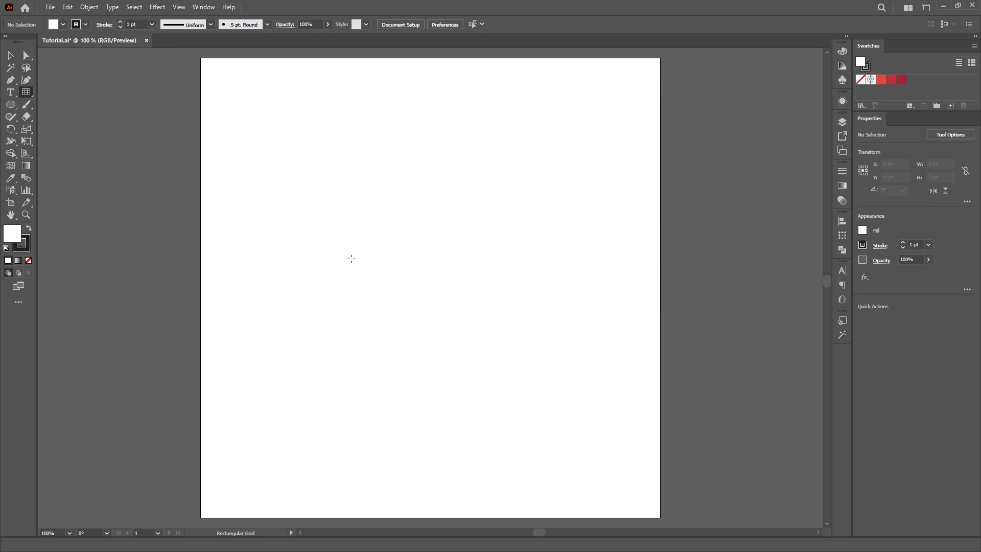
pyautogui.click(351, 259)
pyautogui.write('600')
pyautogui.press('Tab')
pyautogui.write('600')
pyautogui.press('Tab')
pyautogui.write('11')
pyautogui.press('Tab')
pyautogui.press('Tab')
pyautogui.write('11')
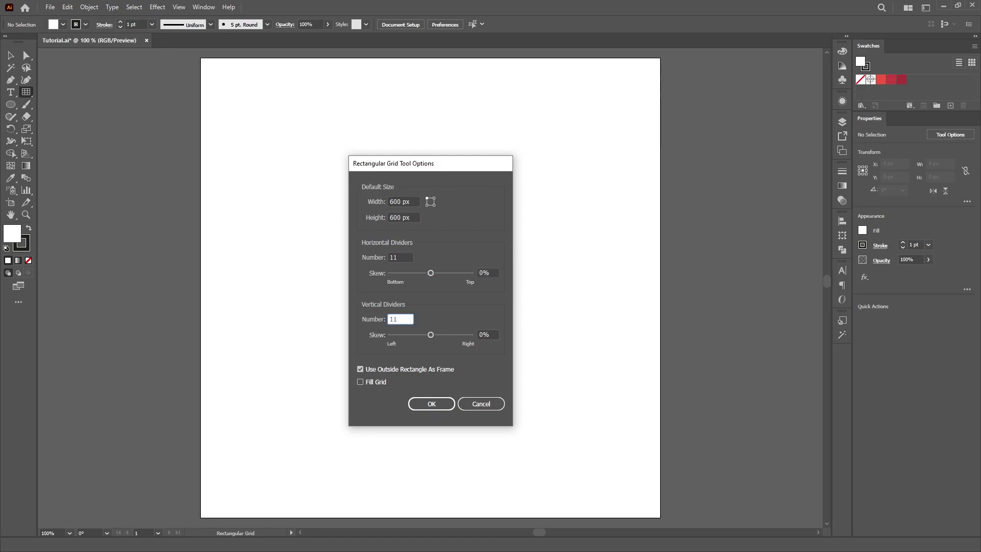
pyautogui.click(432, 404)
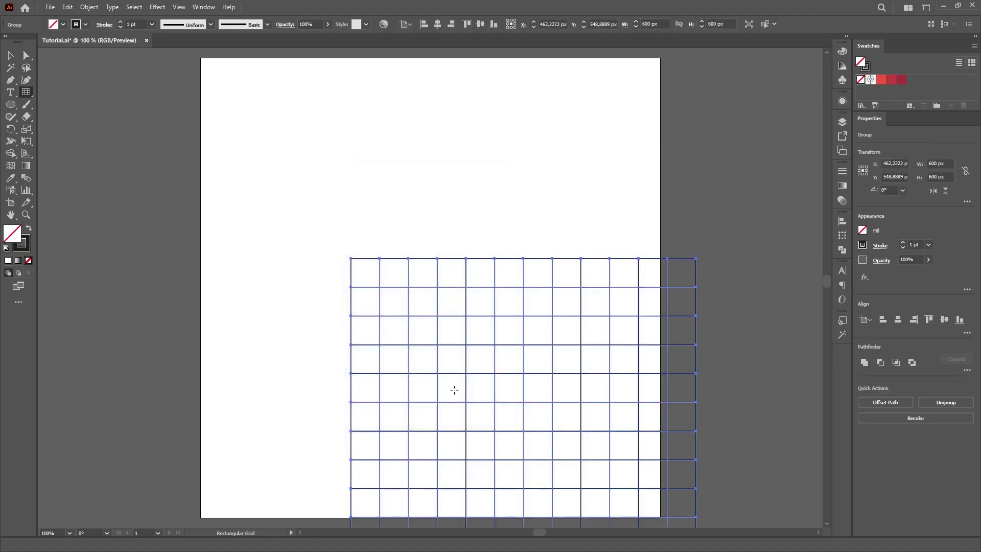
# Center the grid horizontally and vertically on the artboard
pyautogui.press('v')
pyautogui.click(842, 221)
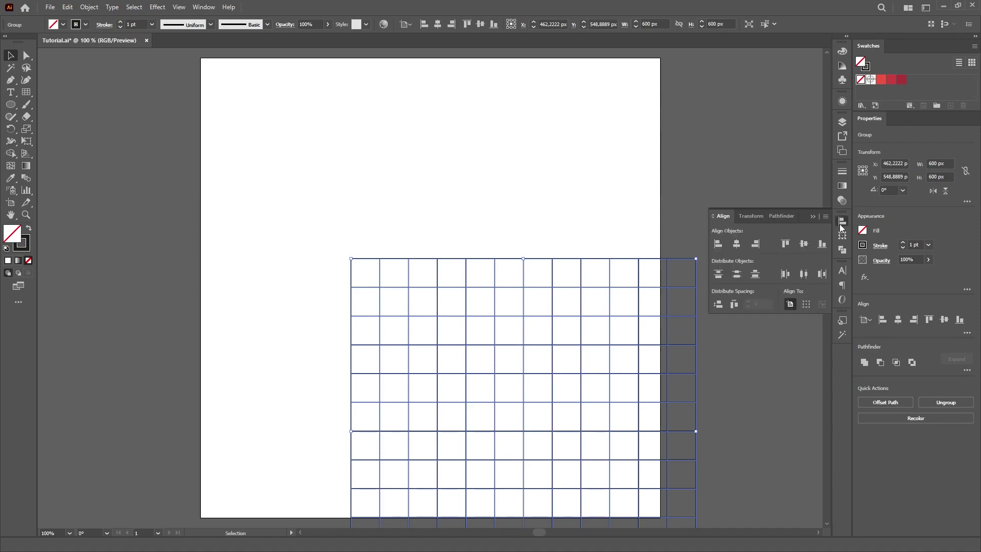
pyautogui.click(738, 245)
pyautogui.click(804, 244)
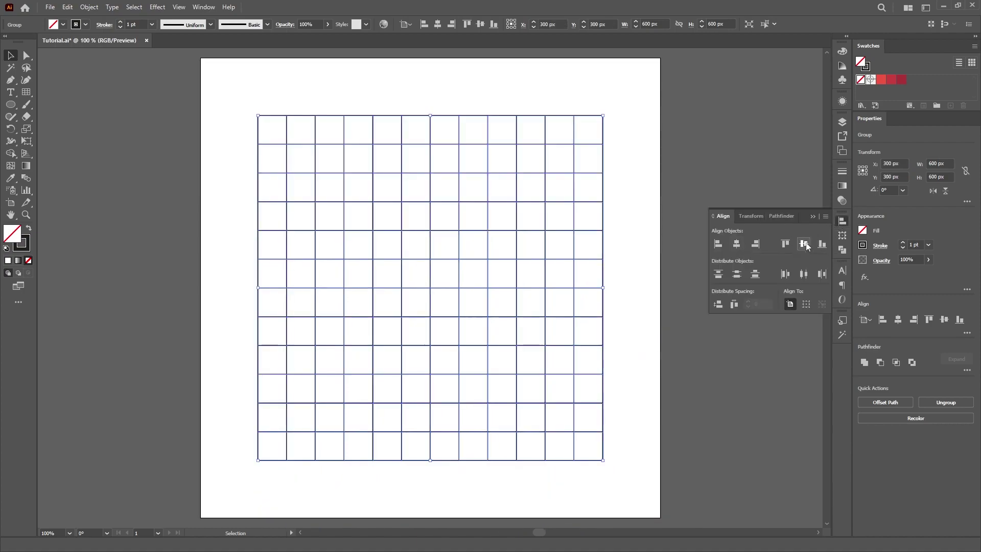
pyautogui.click(843, 225)
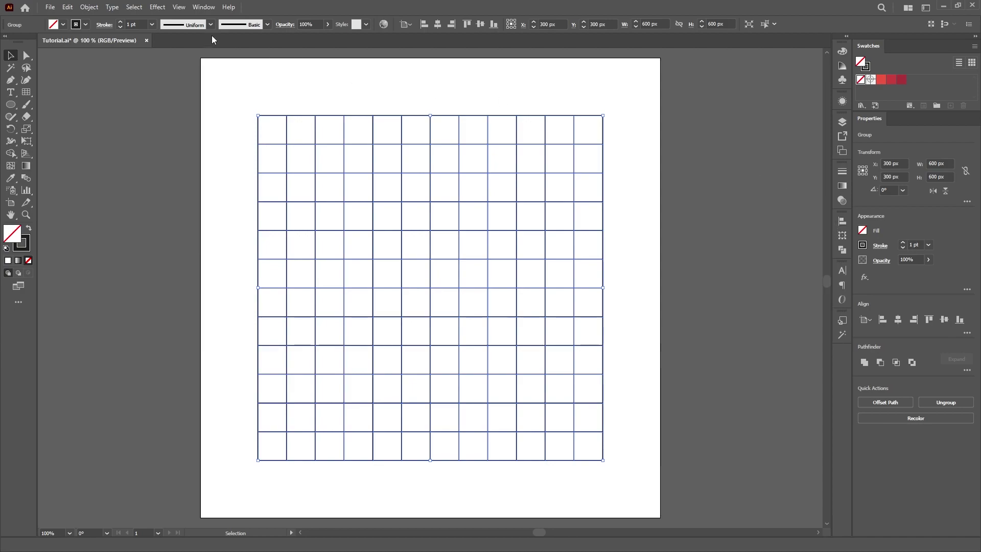
pyautogui.click(200, 9)
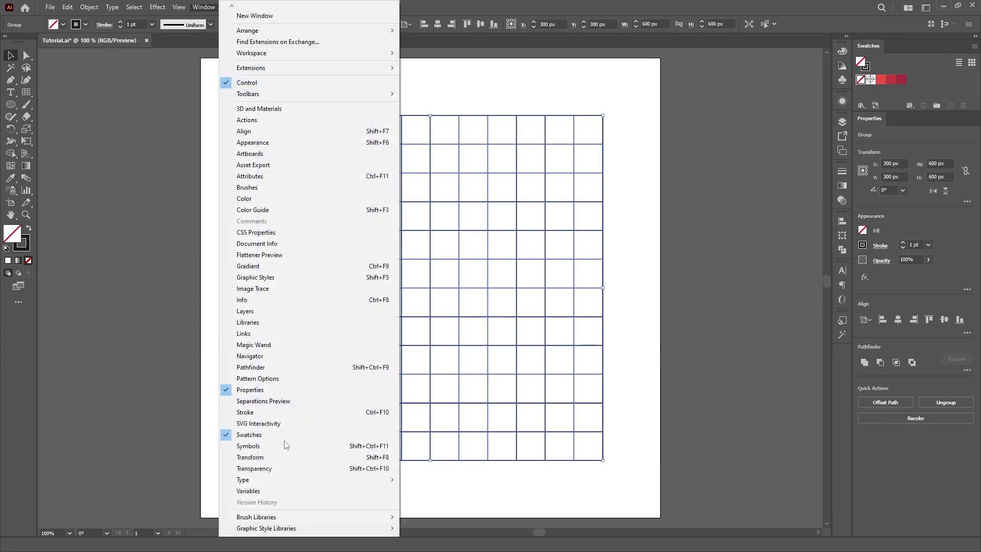
pyautogui.click(454, 100)
pyautogui.moveTo(473, 92); pyautogui.dragTo(422, 166)
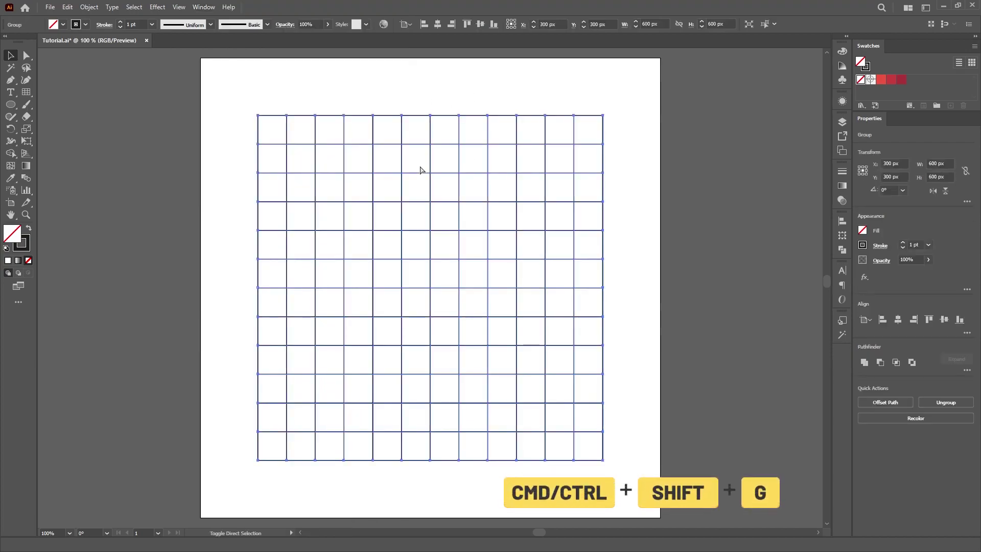
# Ungroup the grid, convert its lines into guides, and deselect them
pyautogui.hotkey('ctrl', 'shift', 'g')
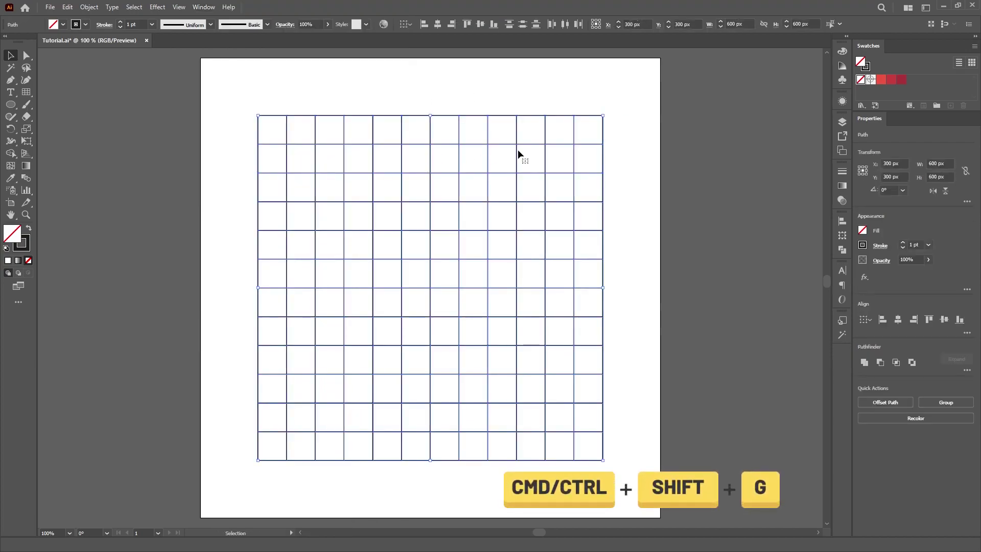
pyautogui.rightClick(620, 167)
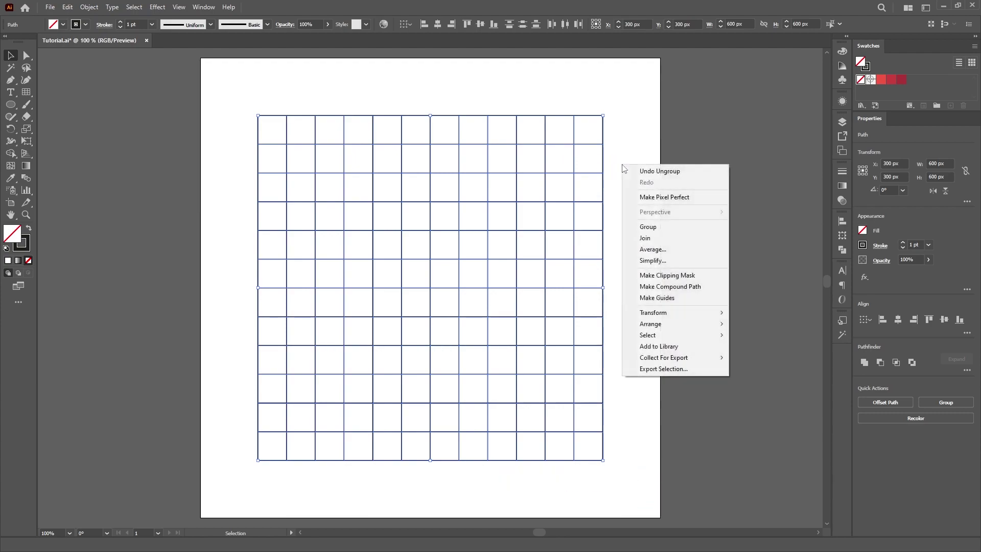
pyautogui.click(701, 300)
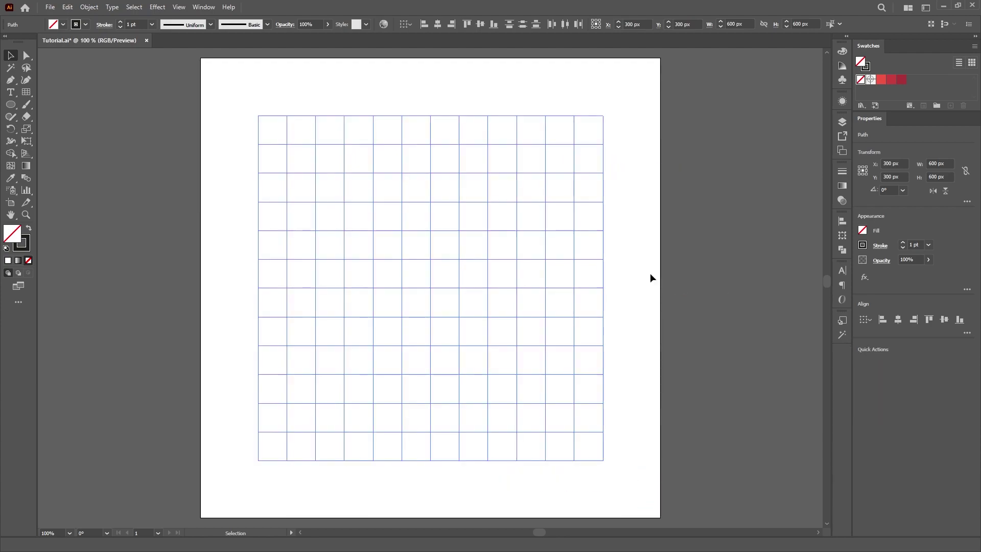
pyautogui.moveTo(636, 149); pyautogui.dragTo(503, 274)
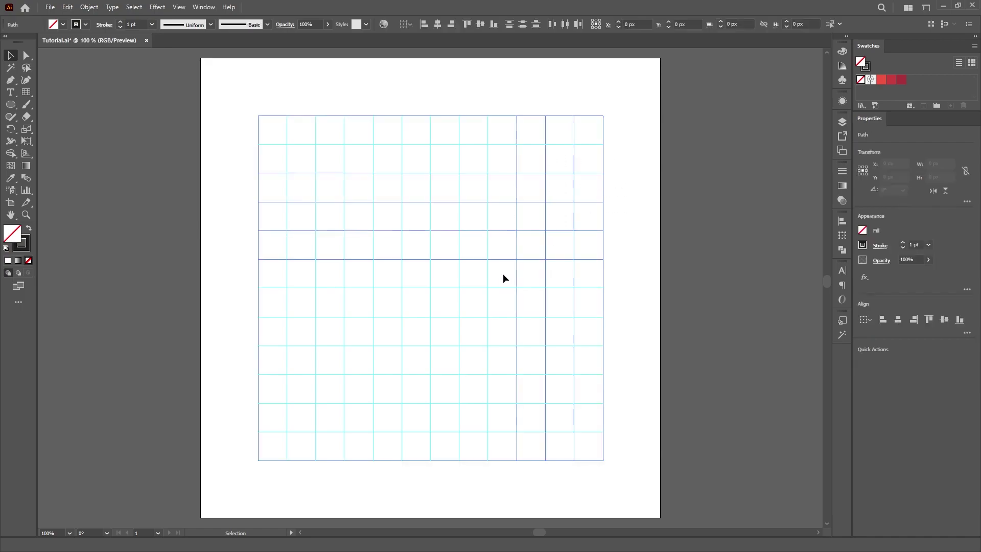
pyautogui.moveTo(387, 414); pyautogui.dragTo(460, 317)
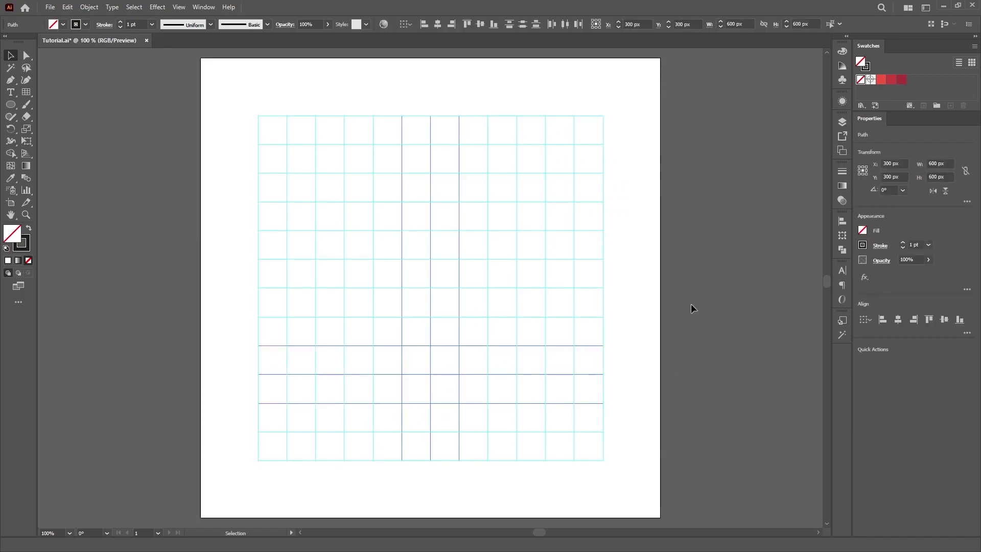
pyautogui.click(622, 257)
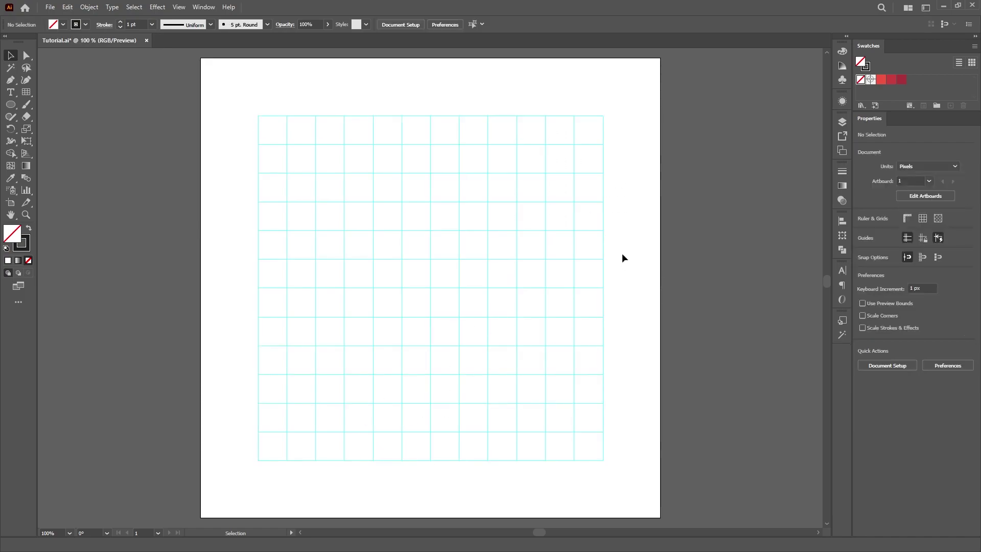
# Lock the guides and try to marquee-select them from several sides of the grid
pyautogui.hotkey('ctrl', 'alt', ';')
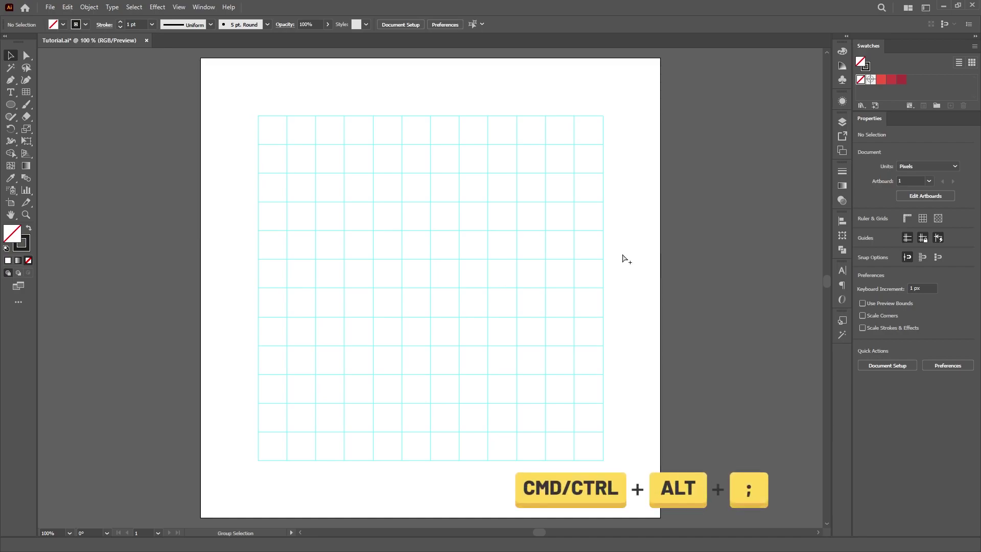
pyautogui.moveTo(627, 101); pyautogui.dragTo(414, 276)
pyautogui.moveTo(628, 172); pyautogui.dragTo(458, 377)
pyautogui.moveTo(238, 434); pyautogui.dragTo(480, 245)
pyautogui.moveTo(551, 479); pyautogui.dragTo(391, 272)
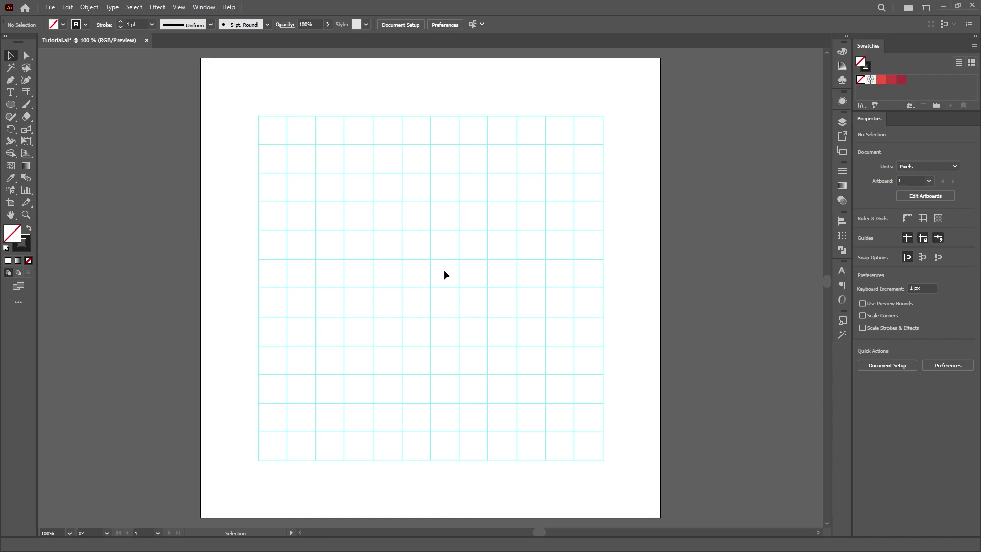
# Draw a 600 x 350 px rectangle with the default white fill and black stroke
pyautogui.press('d')
pyautogui.press('m')
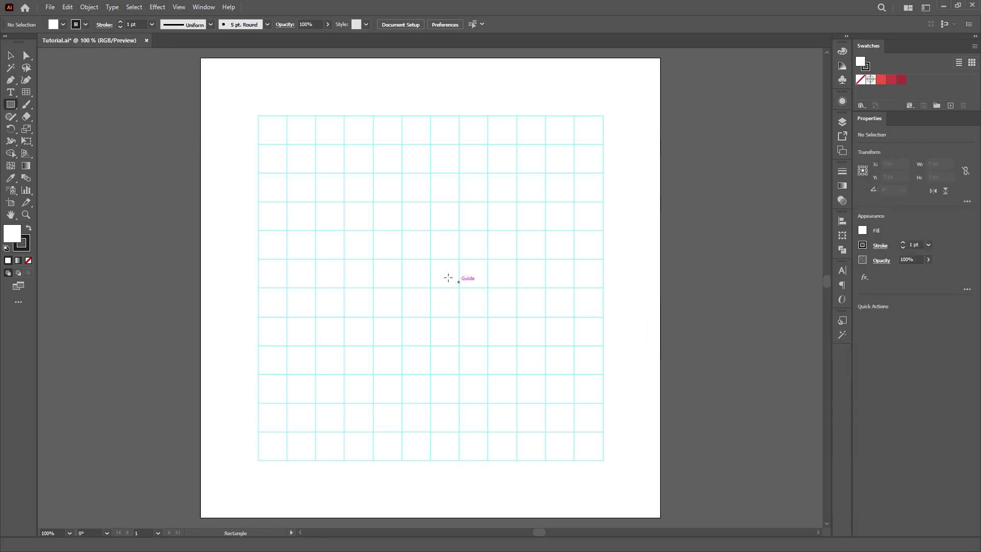
pyautogui.click(404, 242)
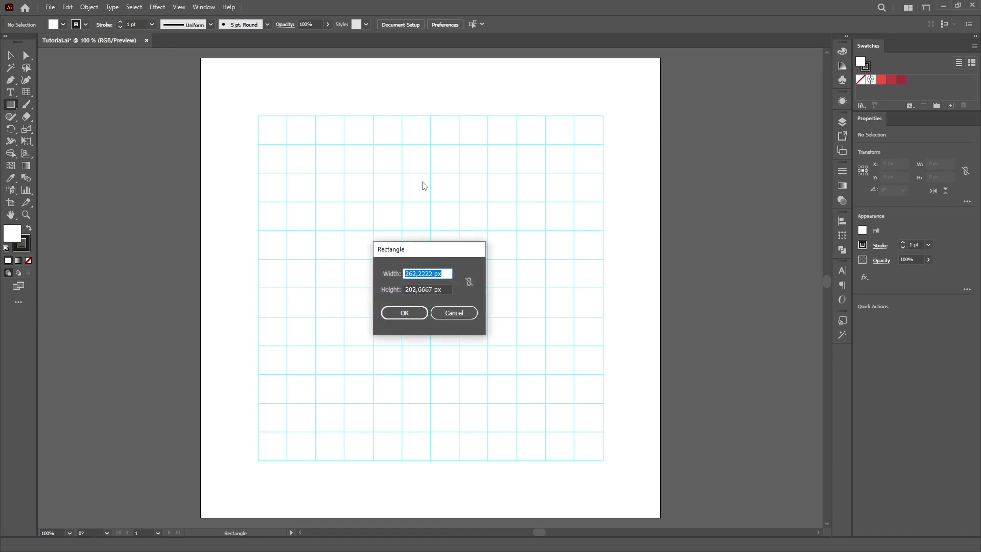
pyautogui.write('600')
pyautogui.press('Tab')
pyautogui.write('350')
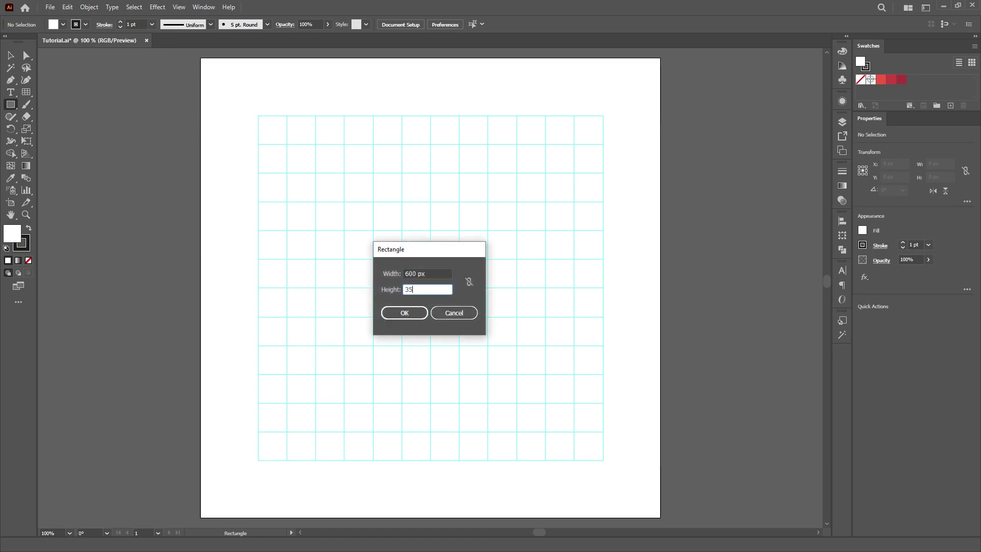
pyautogui.click(416, 313)
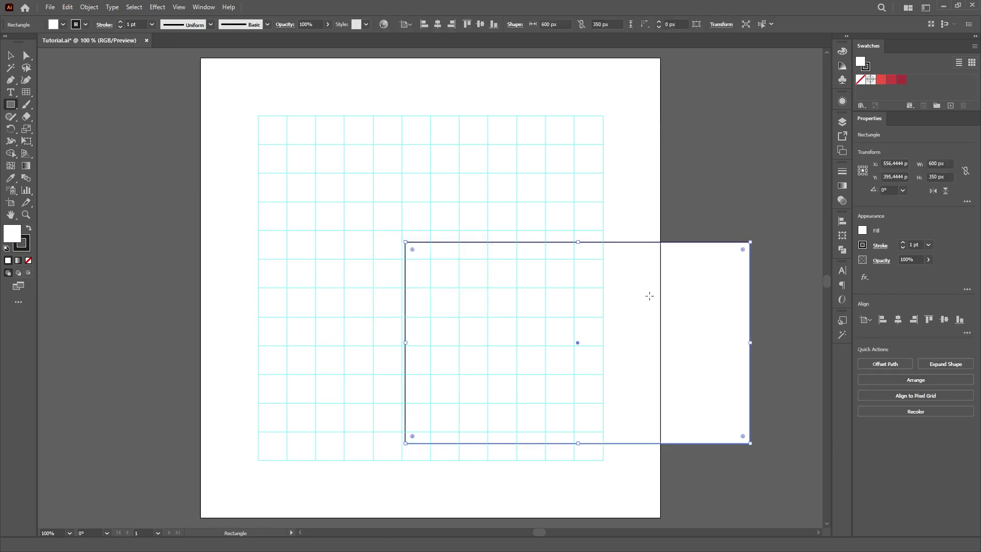
# Duplicate the rectangle and snap the copy to the lower edge of the grid, spanning its full width
pyautogui.press('v')
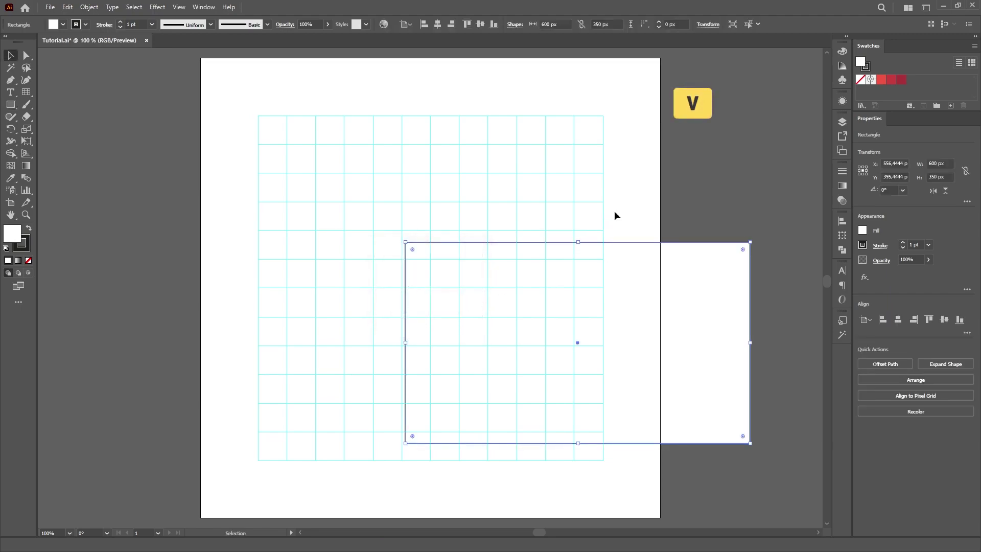
pyautogui.moveTo(630, 291); pyautogui.dragTo(517, 160)
pyautogui.moveTo(529, 196); pyautogui.dragTo(497, 338)
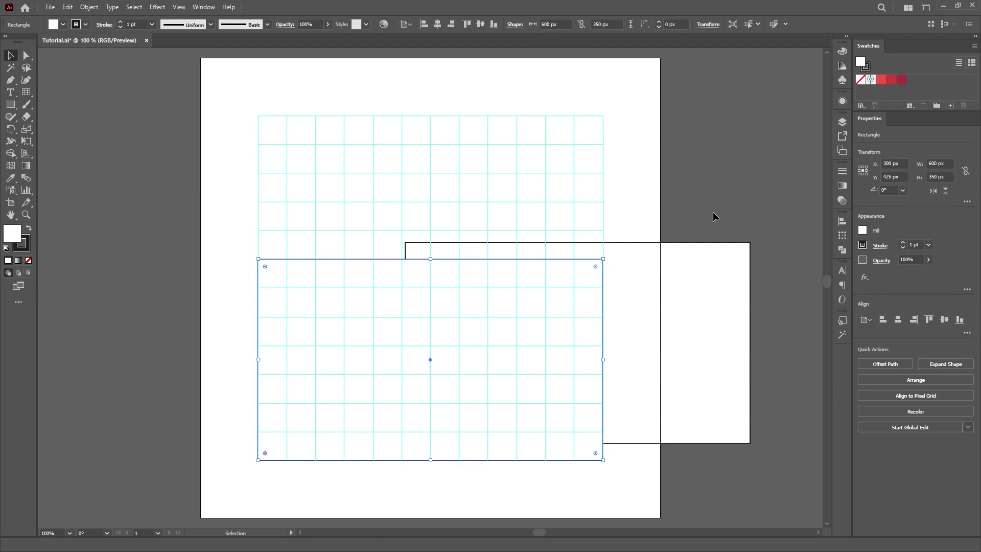
# Deselect the rectangle and check whether Smart Guides are enabled
pyautogui.click(713, 211)
pyautogui.click(179, 7)
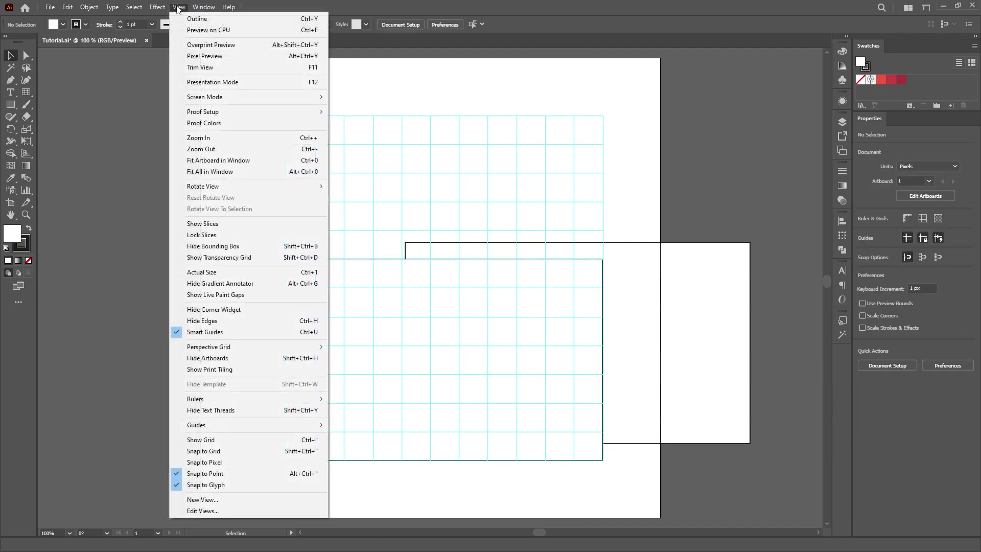
pyautogui.click(258, 332)
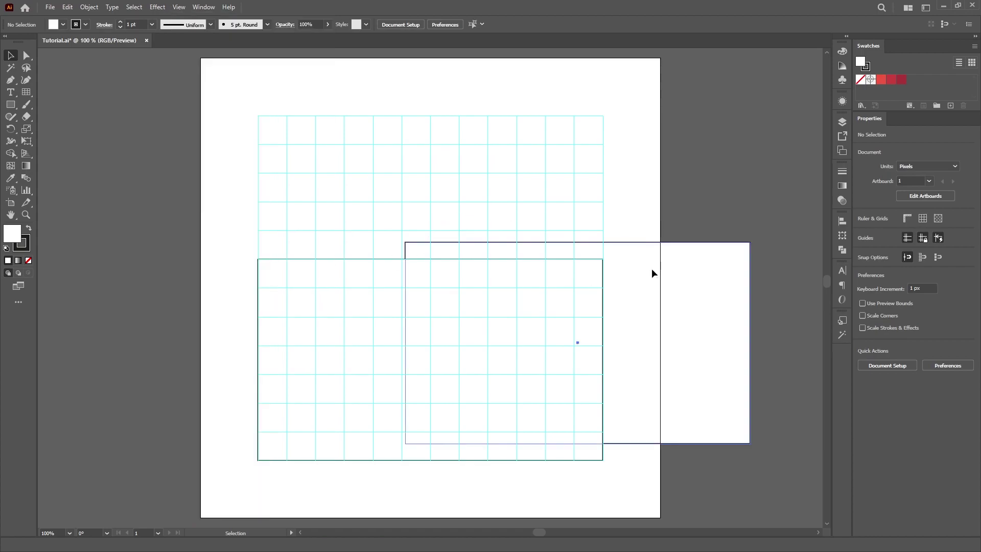
# Rotate the original rectangle 90° and snap it to the grid's left edge, spanning its full height
pyautogui.click(652, 272)
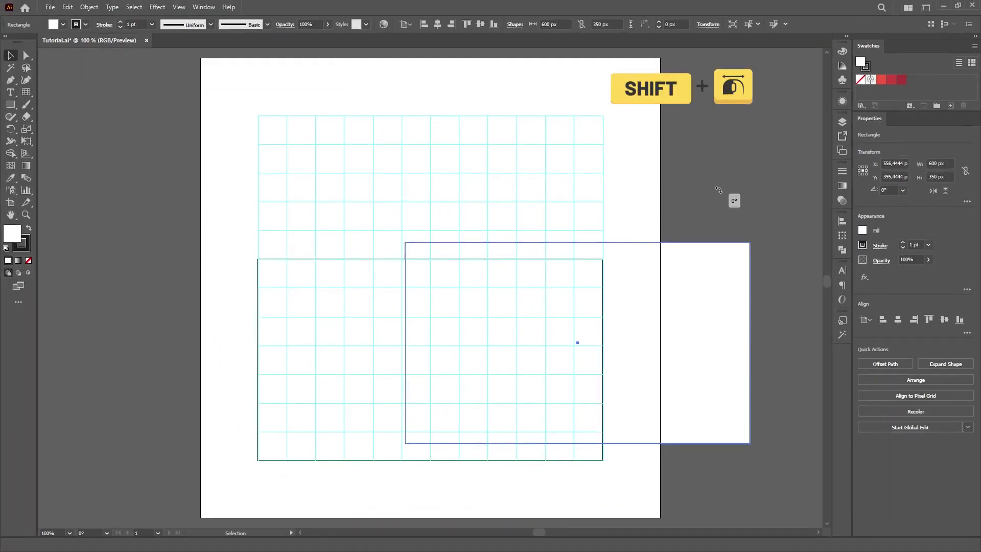
pyautogui.moveTo(537, 261); pyautogui.dragTo(272, 93)
pyautogui.moveTo(622, 153); pyautogui.dragTo(515, 140)
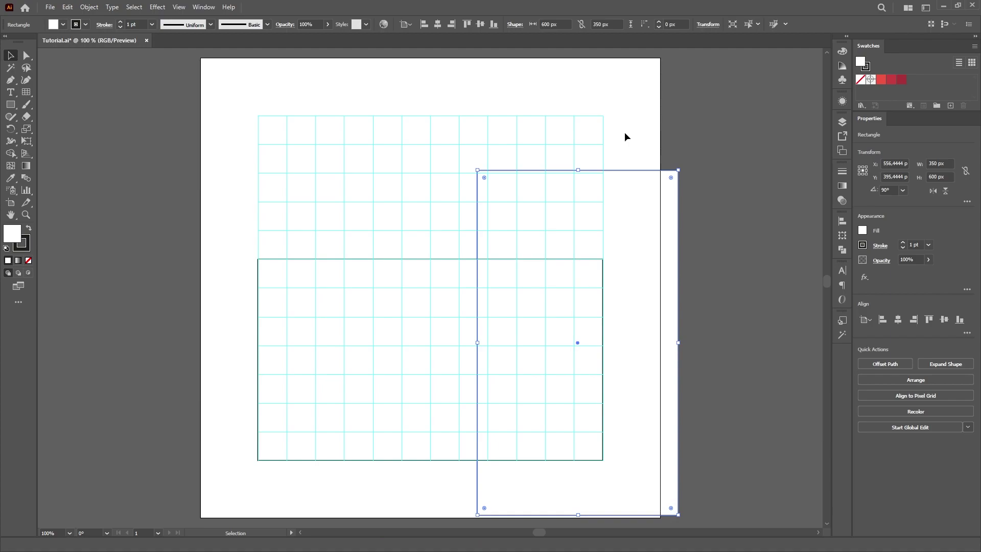
pyautogui.moveTo(627, 239); pyautogui.dragTo(410, 193)
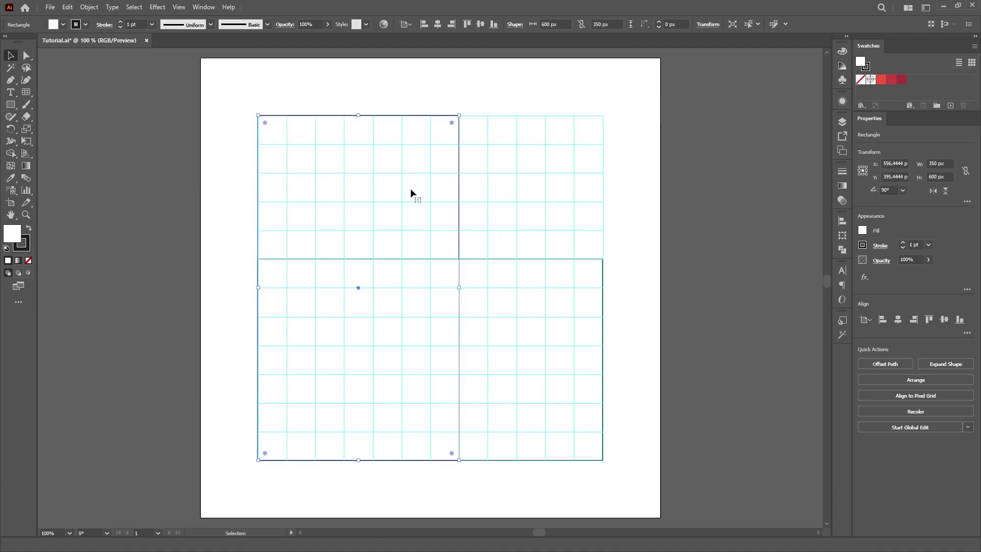
pyautogui.click(642, 242)
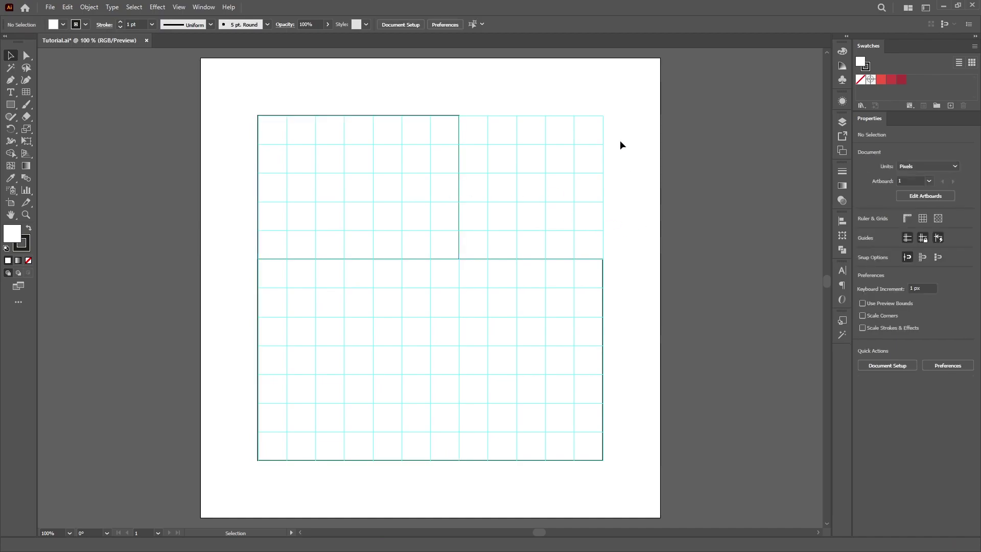
# Round all corners of both rectangles to the maximum radius, about 175 px, and deselect them
pyautogui.moveTo(631, 83); pyautogui.dragTo(219, 490)
pyautogui.press('a')
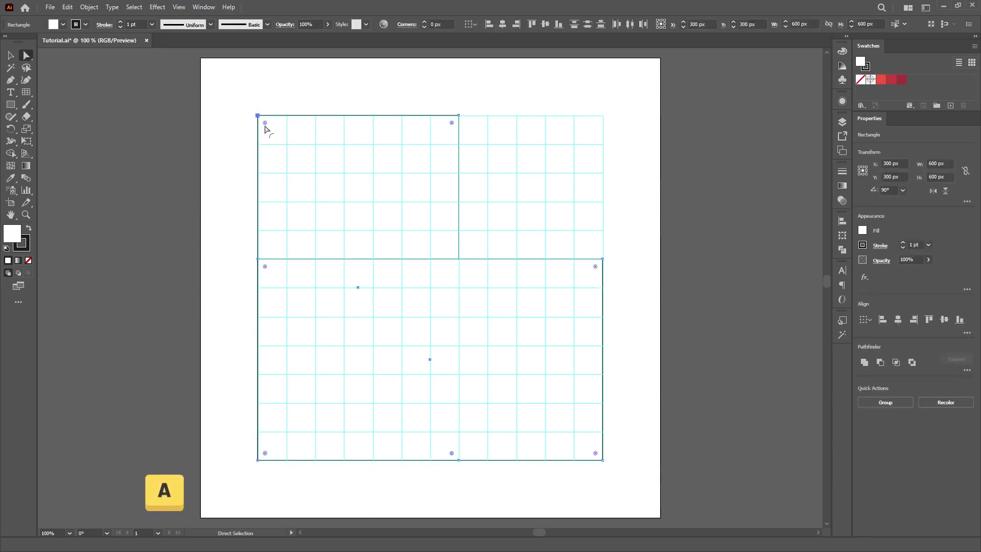
pyautogui.moveTo(267, 124); pyautogui.dragTo(357, 245)
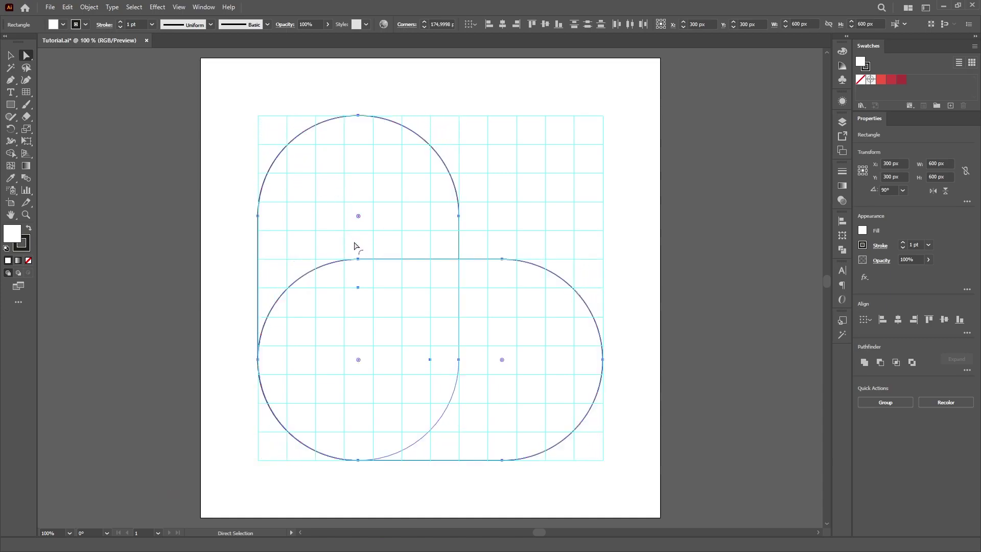
pyautogui.press('v')
pyautogui.click(531, 213)
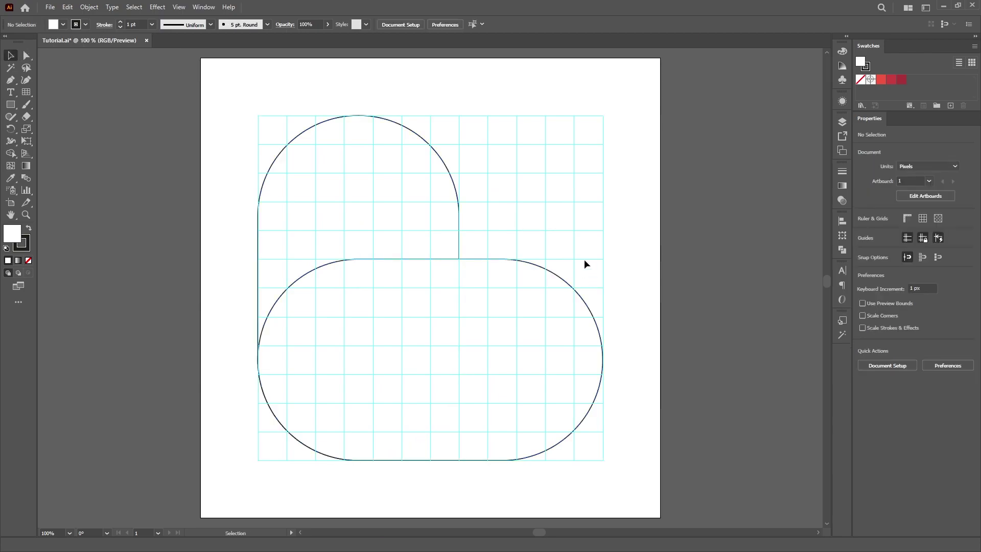
# Remove the horizontal rounded rectangle's fill and set its stroke to the lightest red swatch (f05540)
pyautogui.click(544, 294)
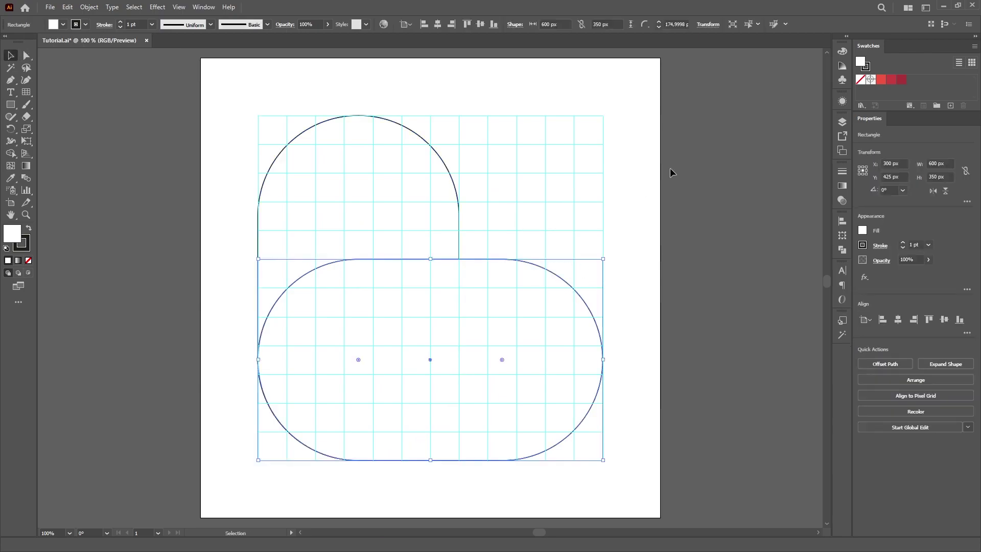
pyautogui.click(842, 51)
pyautogui.click(716, 115)
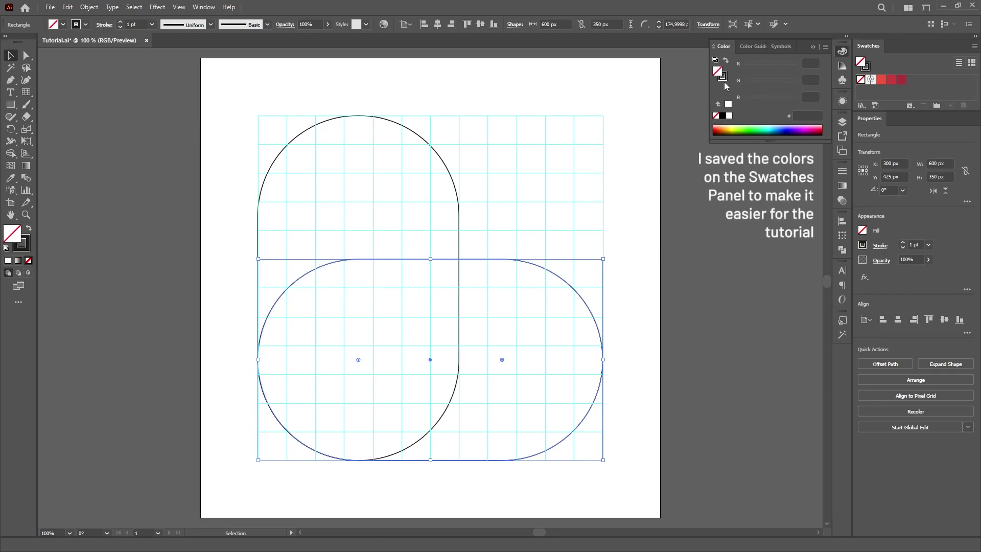
pyautogui.click(723, 77)
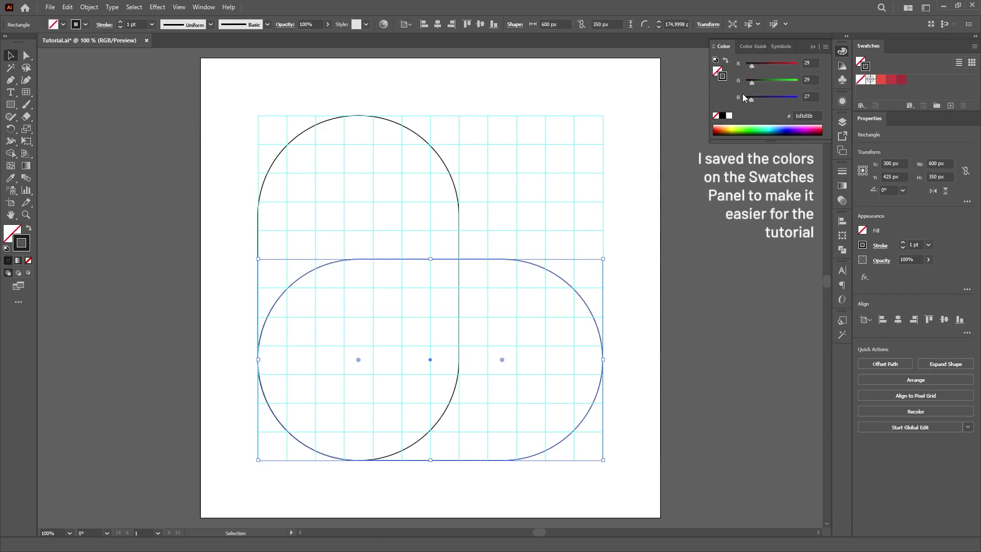
pyautogui.click(881, 80)
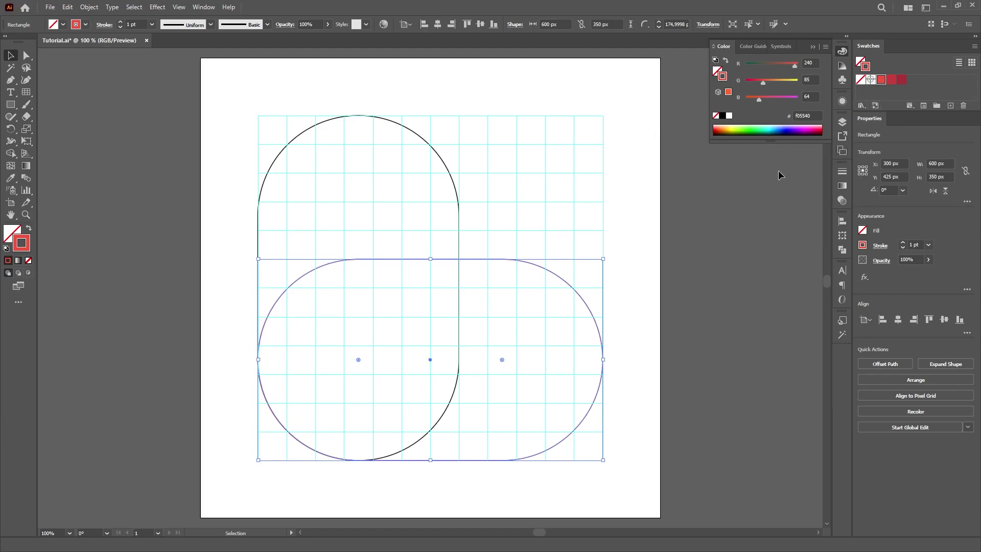
# Set the horizontal rounded rectangle's stroke weight to 50 pt and align the stroke to the inside
pyautogui.click(839, 174)
pyautogui.click(779, 184)
pyautogui.write('50')
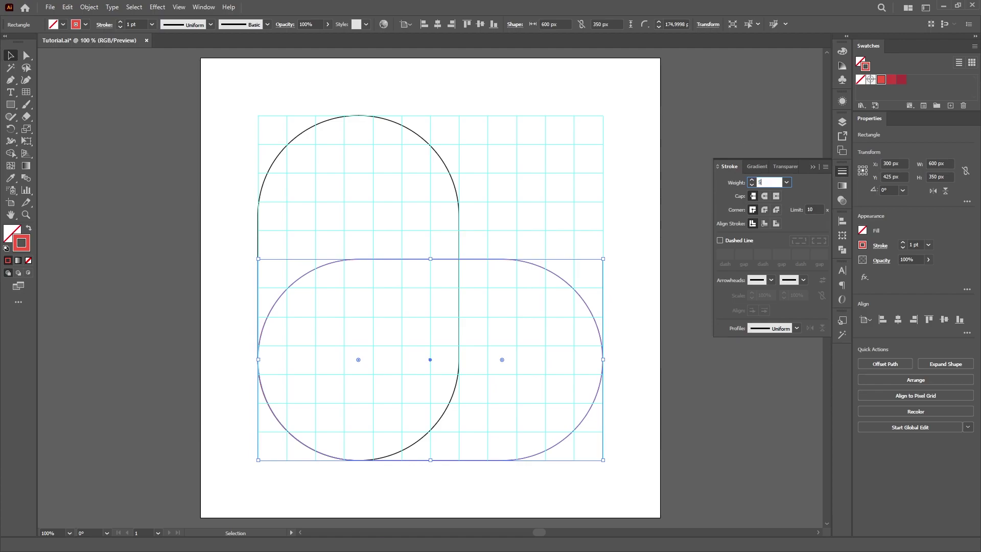
pyautogui.press('Return')
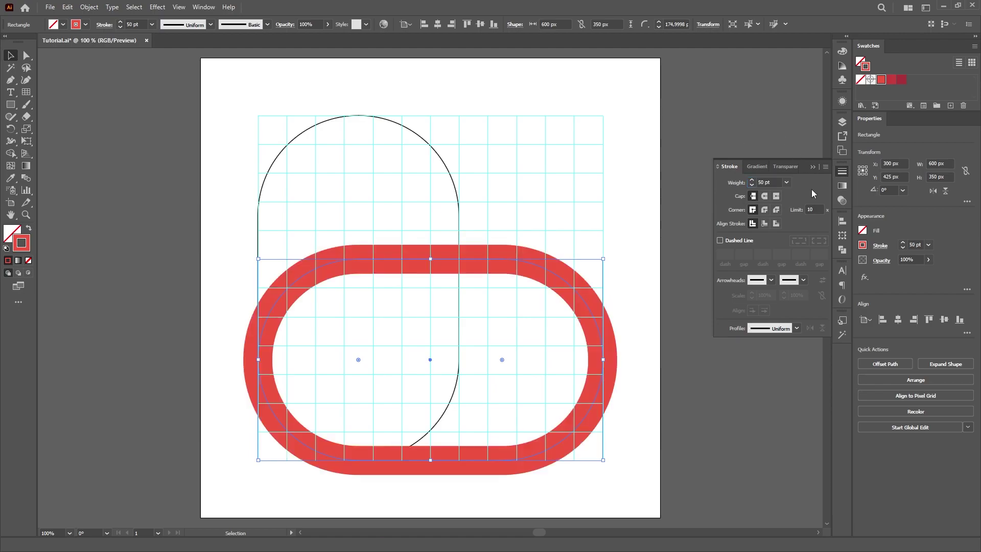
pyautogui.click(765, 224)
pyautogui.click(843, 171)
# Remove the vertical rounded rectangle's stroke, fill it with the middle red swatch (c93f3f), and deselect it
pyautogui.click(437, 202)
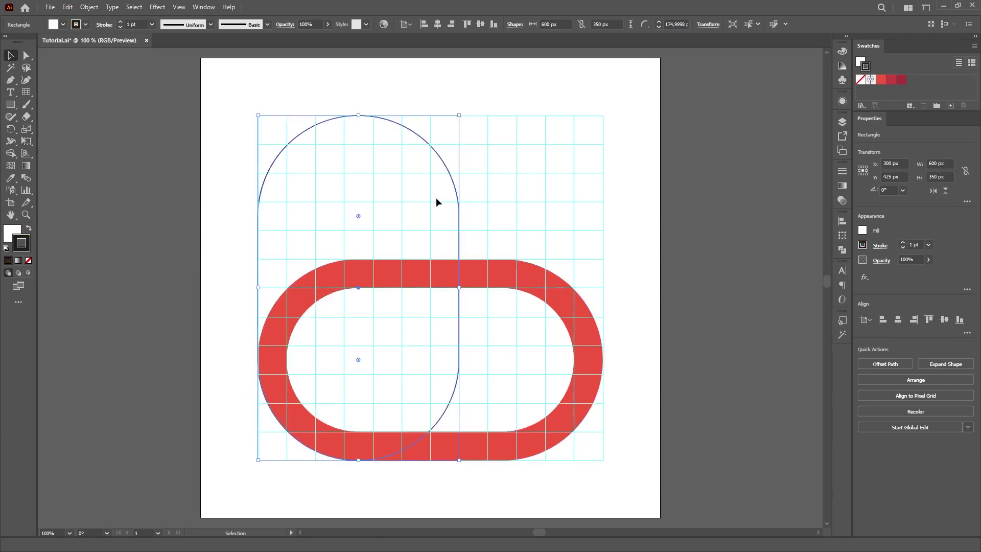
pyautogui.click(843, 52)
pyautogui.click(716, 116)
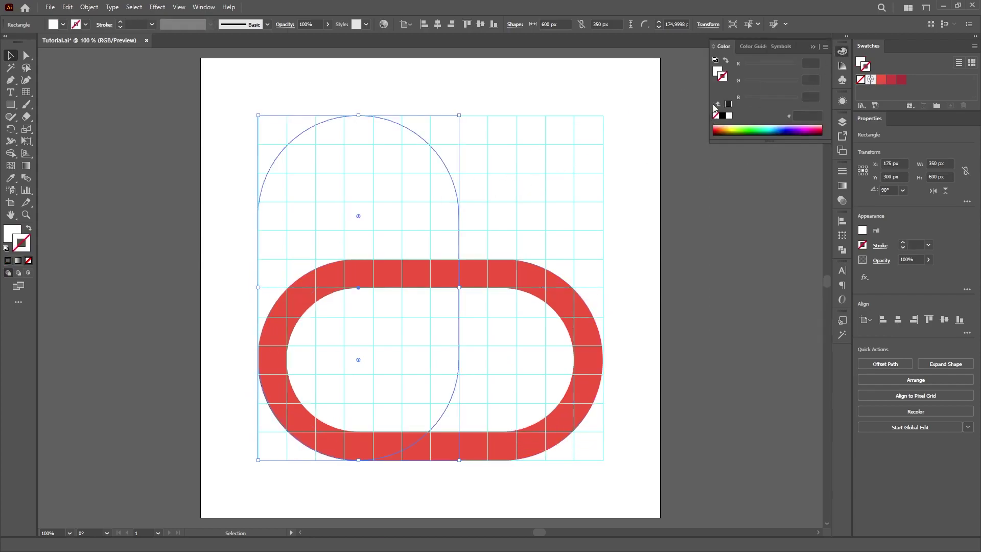
pyautogui.click(717, 72)
pyautogui.click(892, 80)
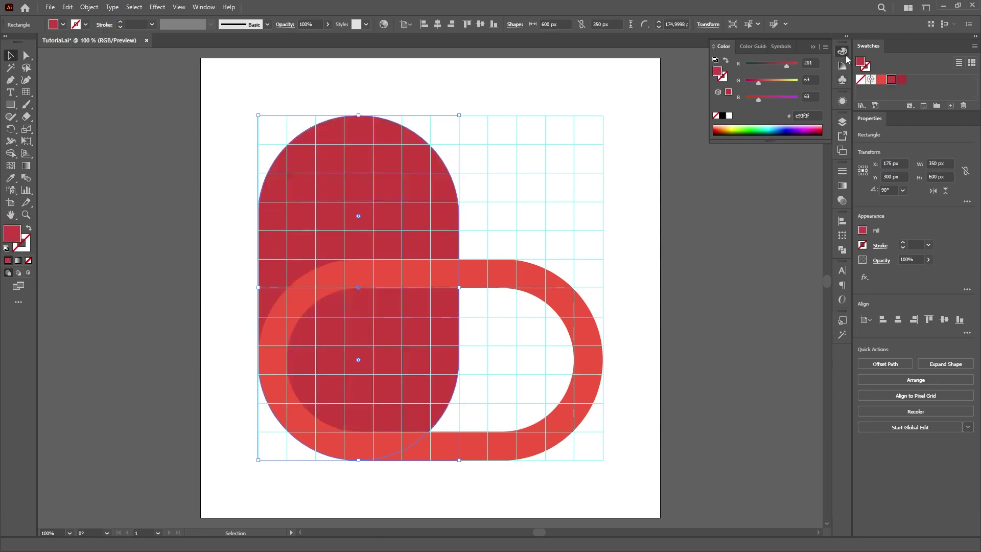
pyautogui.click(560, 216)
# Copy the horizontal stroked rounded rectangle and paste the duplicate in front at the same position
pyautogui.click(489, 317)
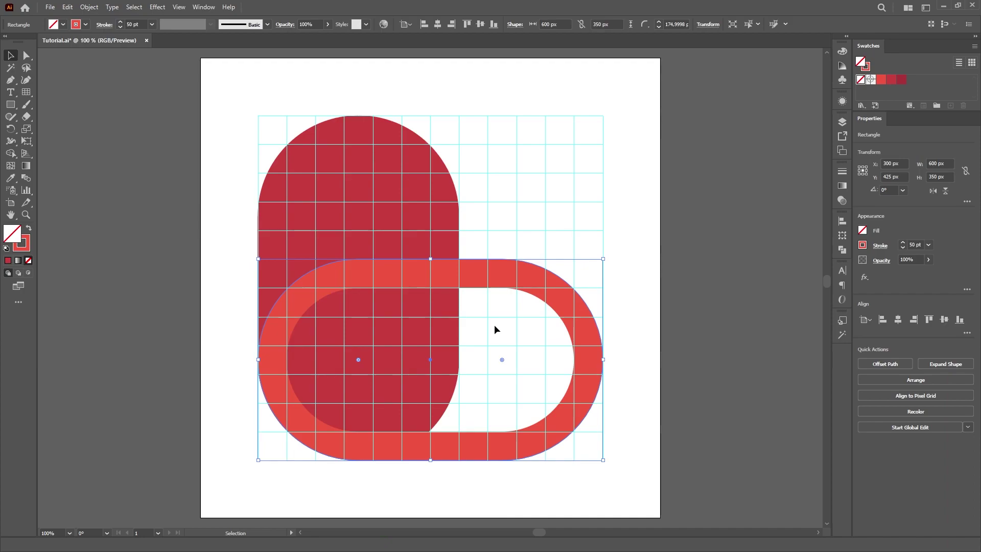
pyautogui.hotkey('ctrl', 'c')
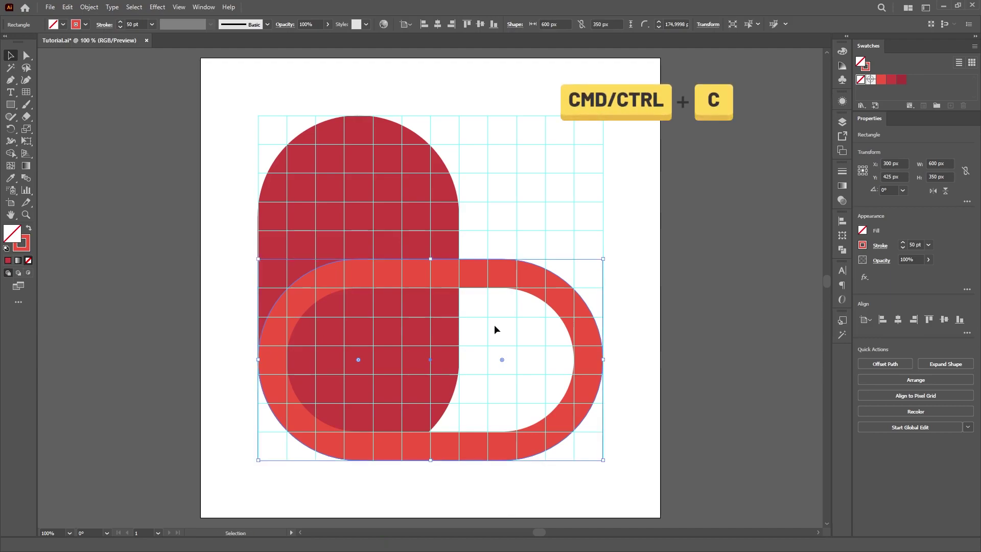
pyautogui.hotkey('ctrl', 'f')
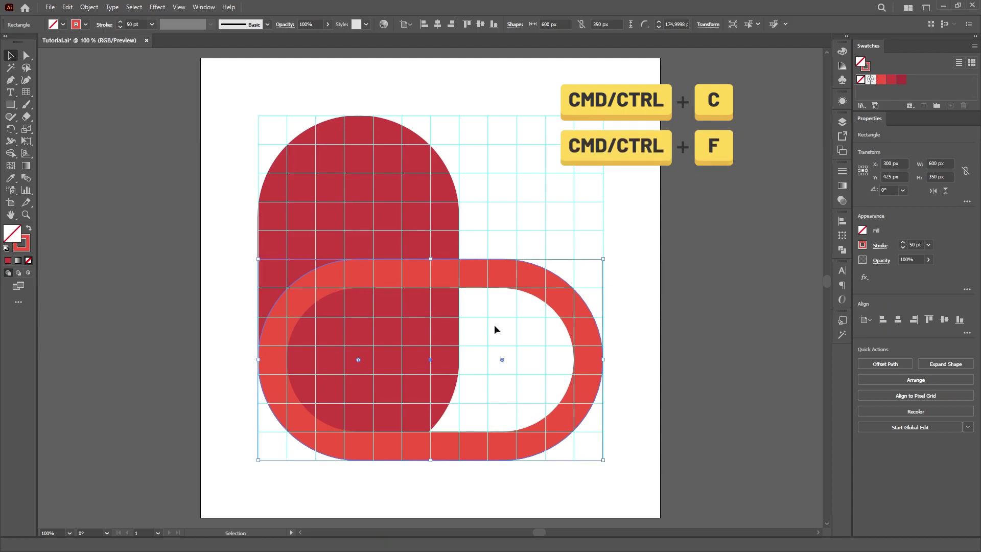
pyautogui.moveTo(496, 268); pyautogui.dragTo(551, 325)
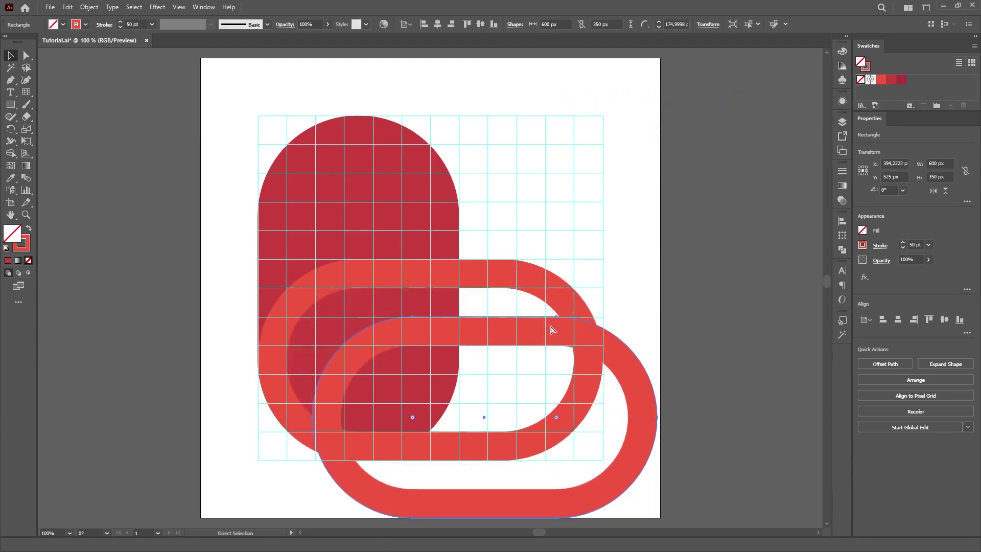
pyautogui.hotkey('ctrl', 'z')
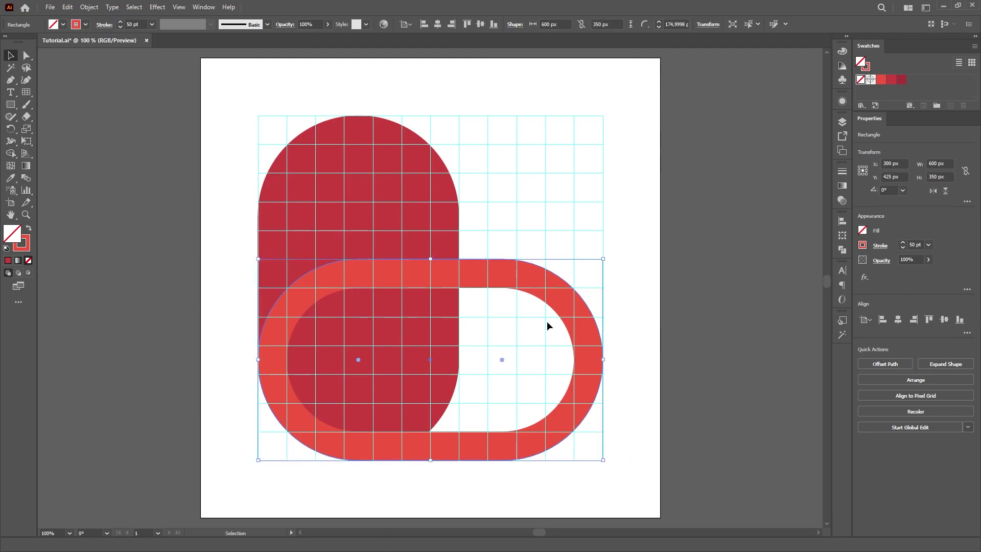
pyautogui.click(504, 242)
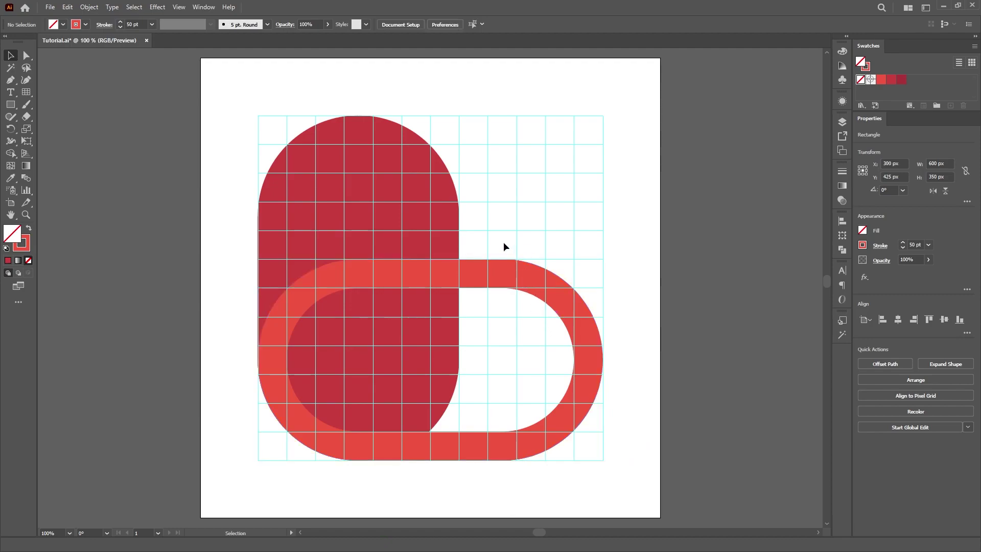
# Align the front copy's 50 pt stroke to the outside, colour it with the darkest red swatch (ab333a), and deselect it
pyautogui.click(504, 275)
pyautogui.click(842, 171)
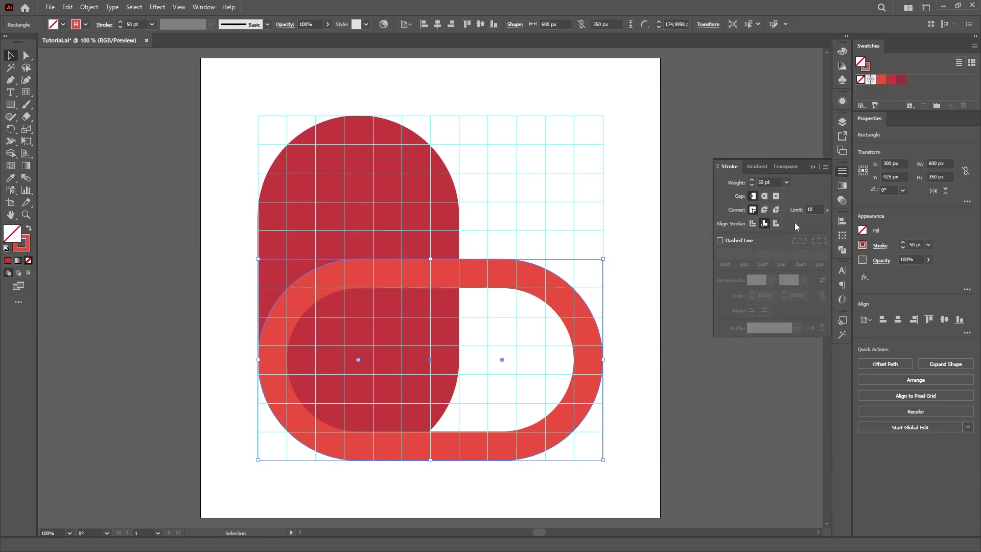
pyautogui.click(777, 224)
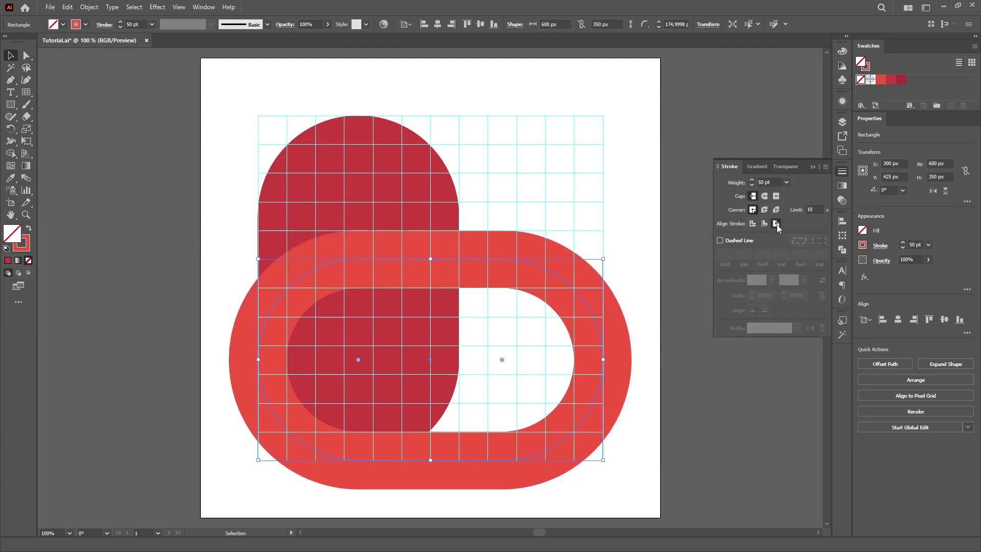
pyautogui.click(843, 52)
pyautogui.click(726, 80)
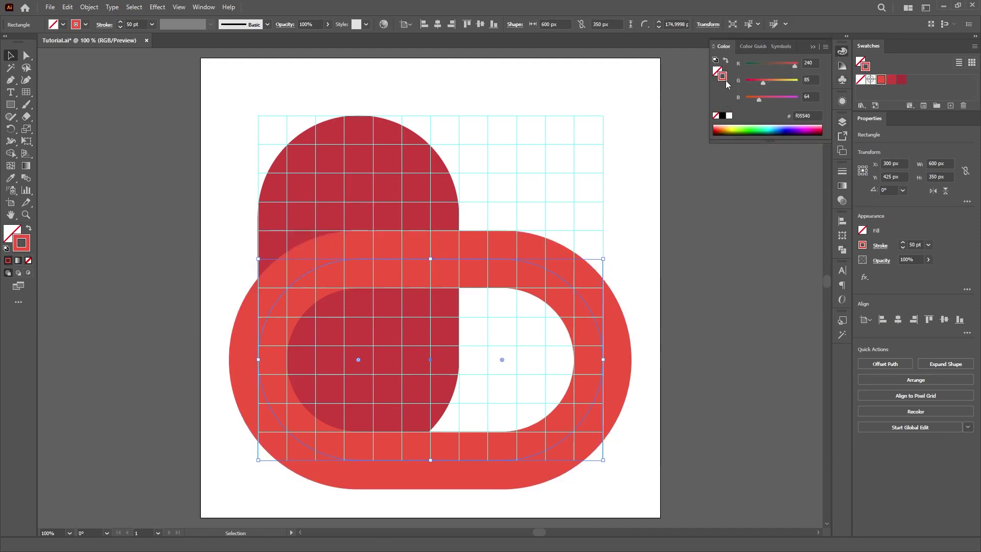
pyautogui.click(902, 80)
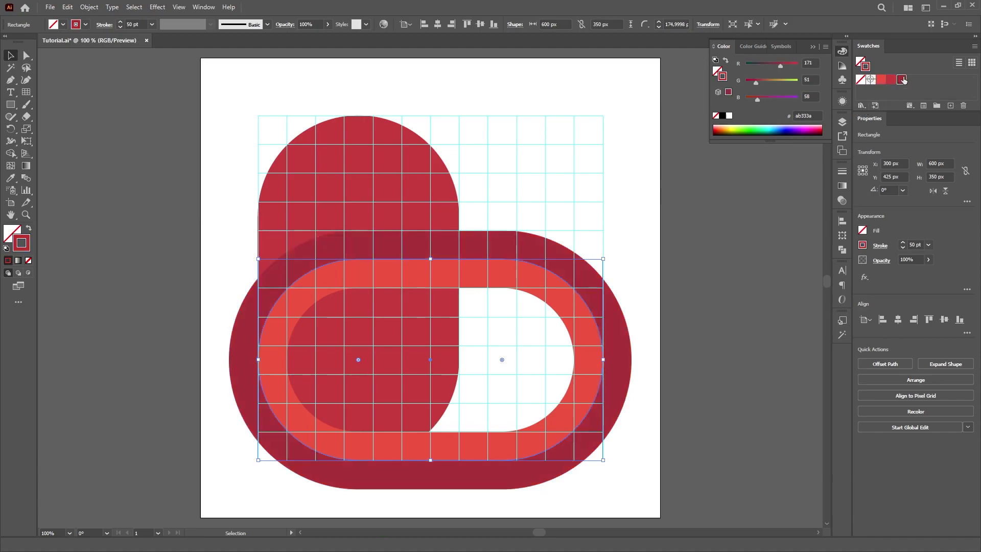
pyautogui.click(643, 247)
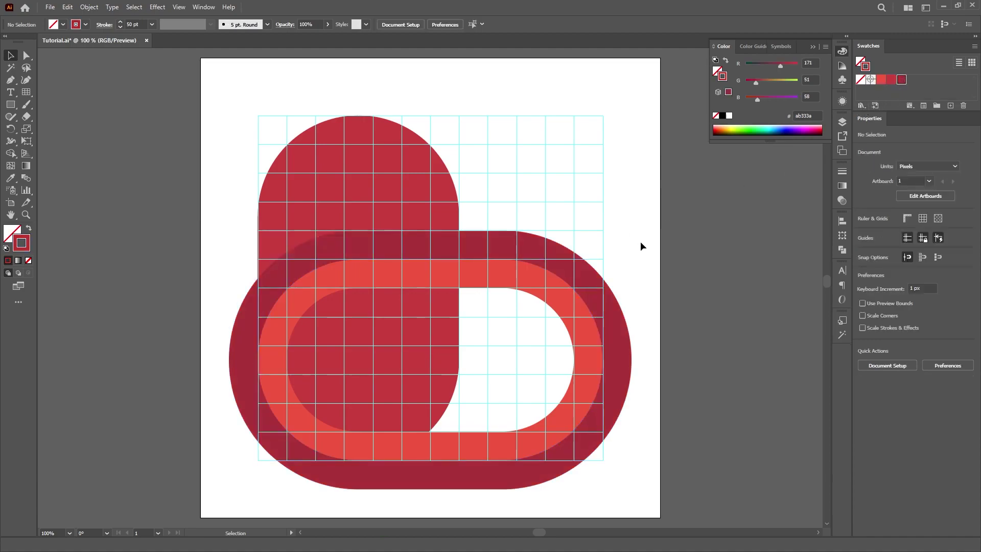
pyautogui.click(841, 53)
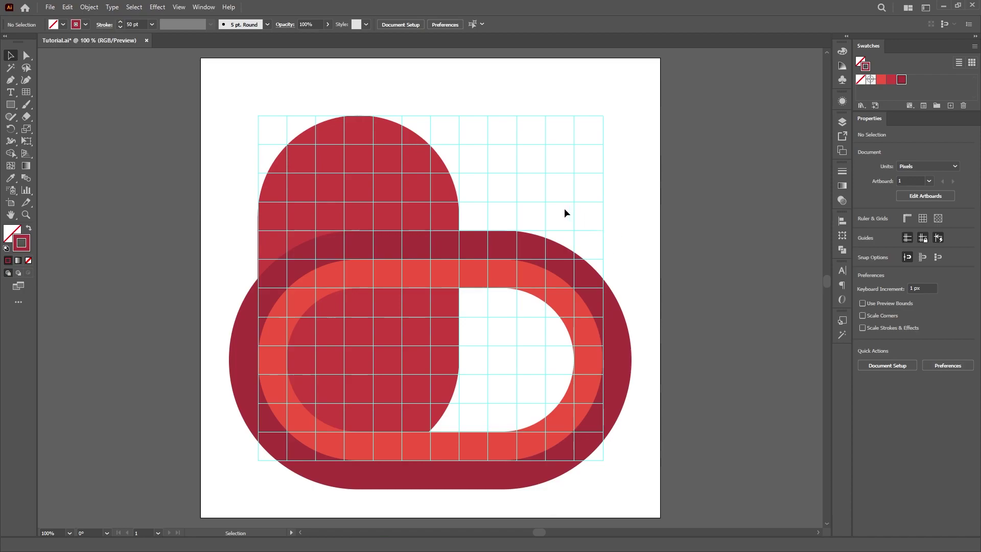
# Expand the appearance of both horizontal stroked rounded rectangles into filled shapes and deselect them
pyautogui.click(492, 318)
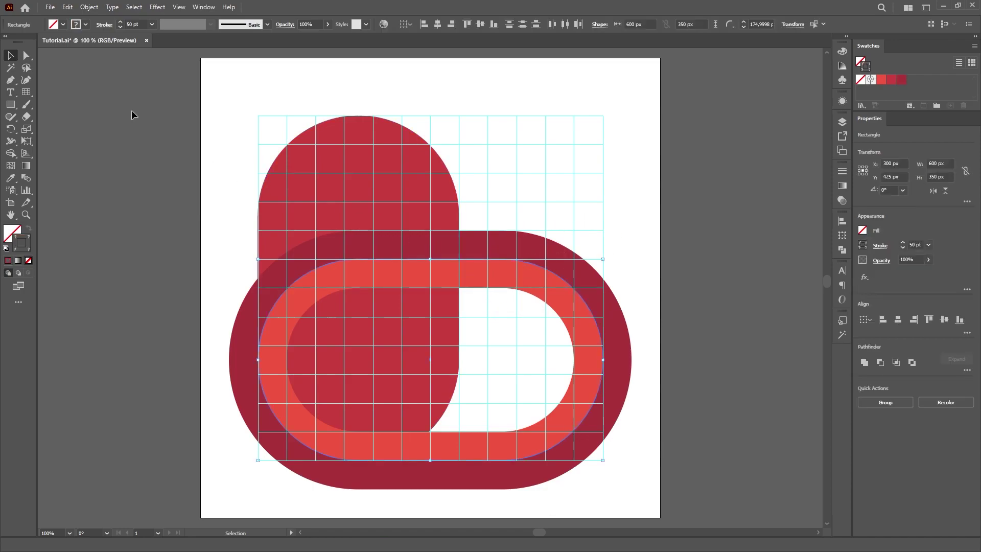
pyautogui.click(89, 7)
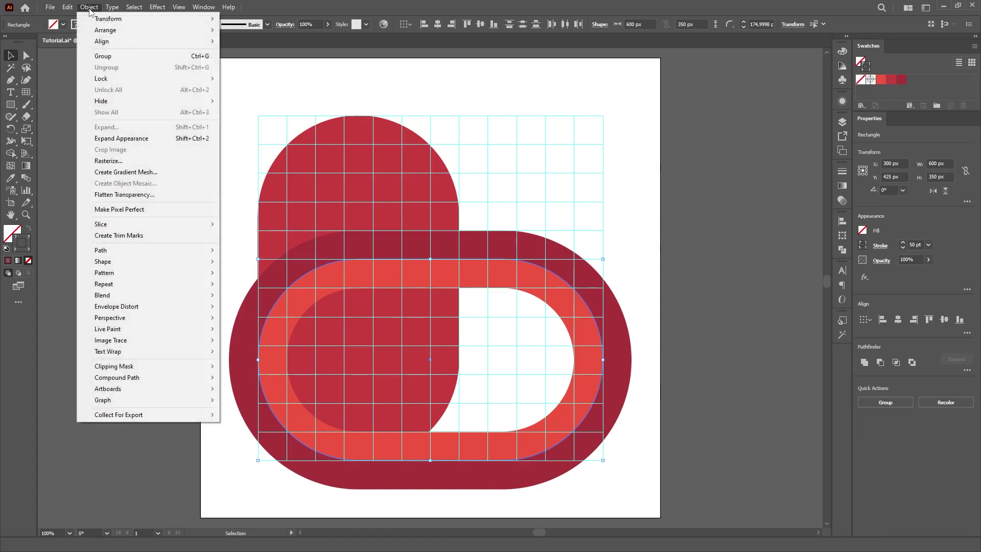
pyautogui.click(161, 139)
pyautogui.click(713, 262)
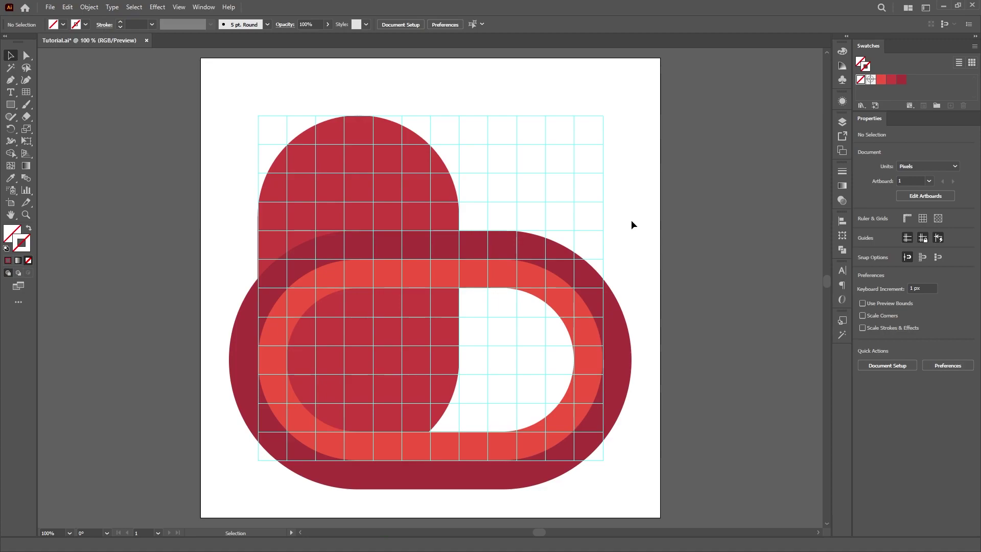
# Hide the guides, select all shapes, and merge the segments of the inner ring into one piece with the Shape Builder tool
pyautogui.hotkey('ctrl', ';')
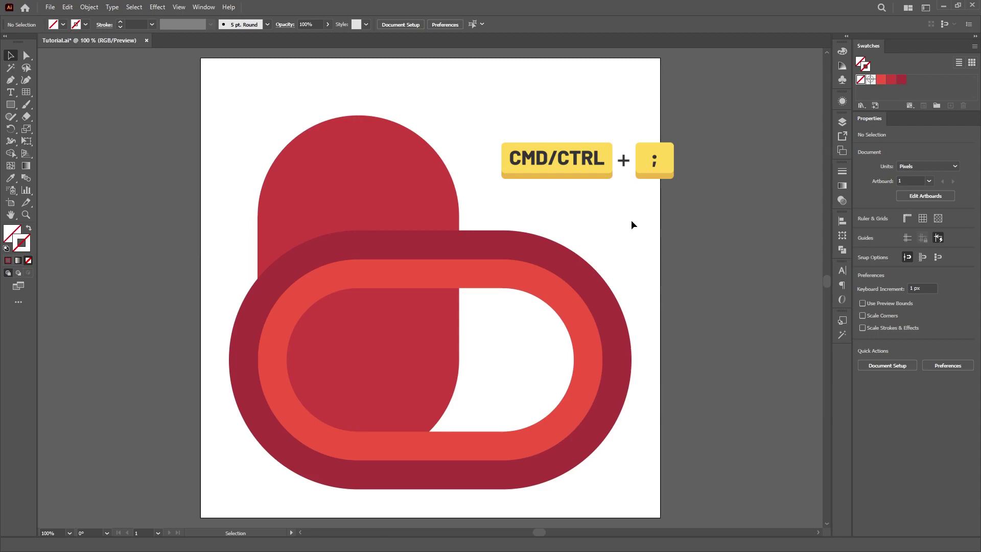
pyautogui.moveTo(586, 144); pyautogui.dragTo(339, 369)
pyautogui.hotkey('shift', 'm')
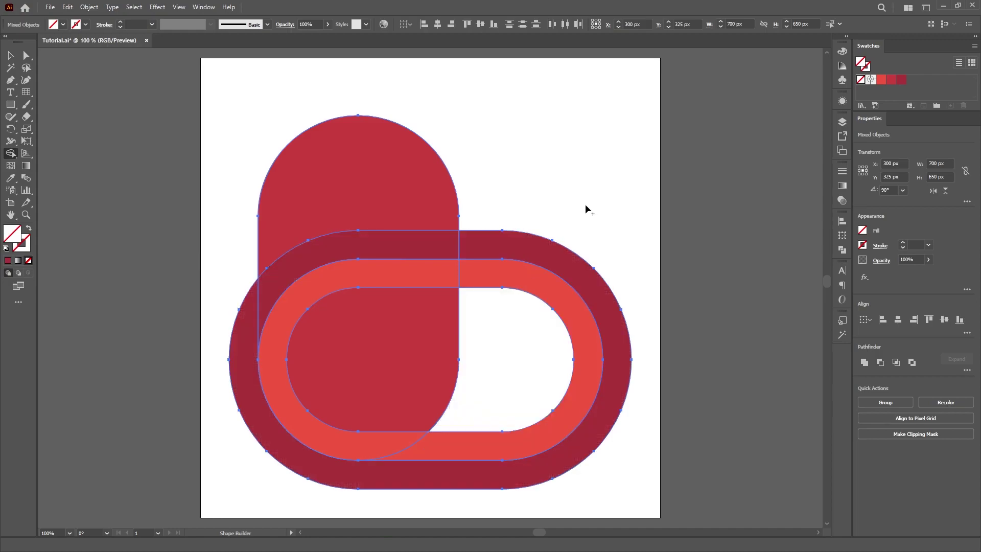
pyautogui.moveTo(425, 275); pyautogui.dragTo(491, 275)
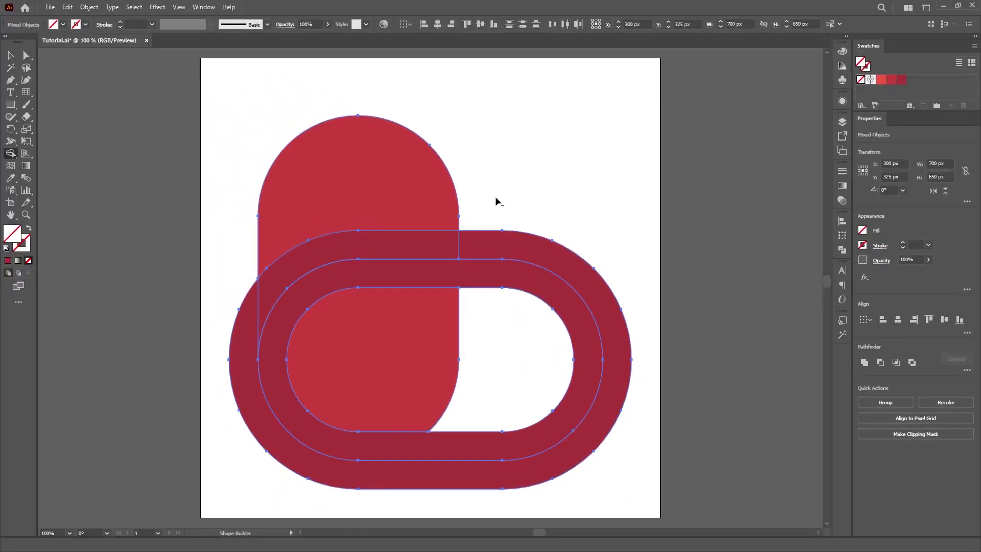
# Remove the area inside the ring and the outer band beyond the vertical shape with Shape Builder, then deselect everything
pyautogui.keyDown('alt'); pyautogui.click(412, 340); pyautogui.keyUp('alt')
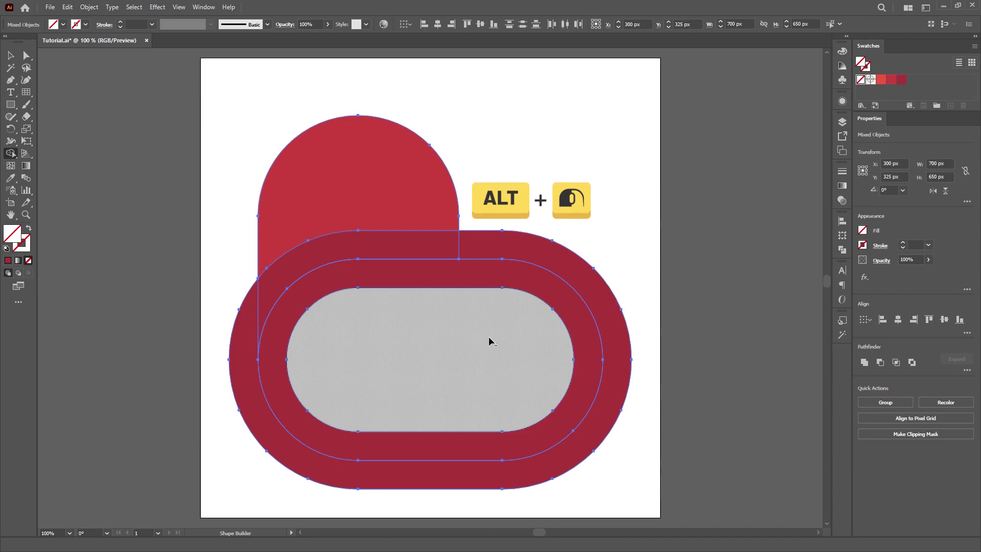
pyautogui.keyDown('alt'); pyautogui.click(534, 249); pyautogui.keyUp('alt')
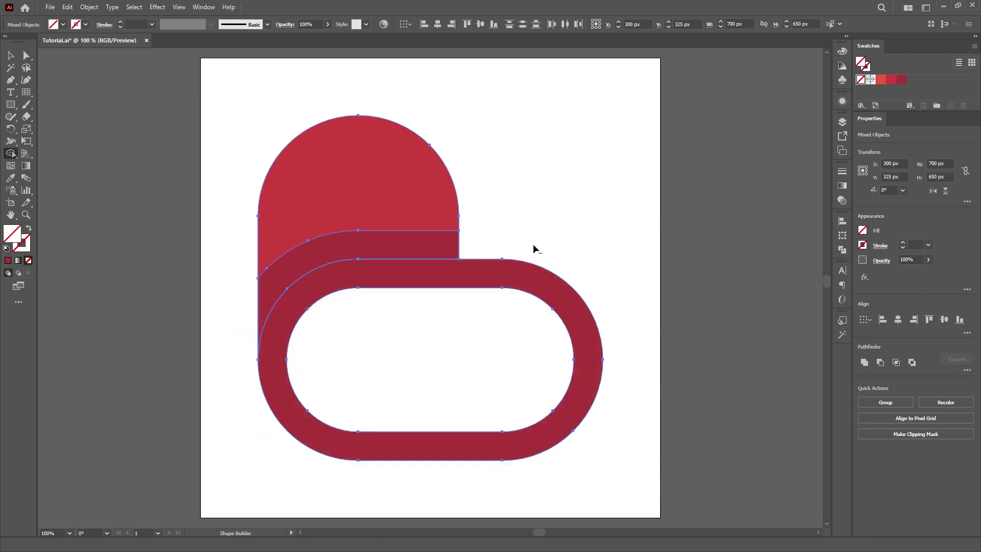
pyautogui.press('v')
pyautogui.click(539, 201)
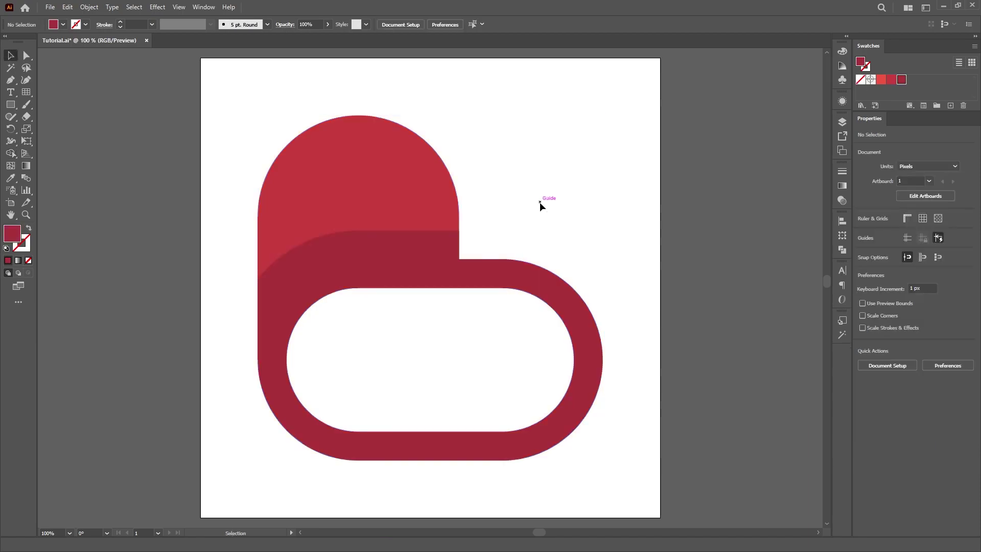
# Recolour the horizontal ring with the lightest red swatch and deselect it
pyautogui.click(542, 272)
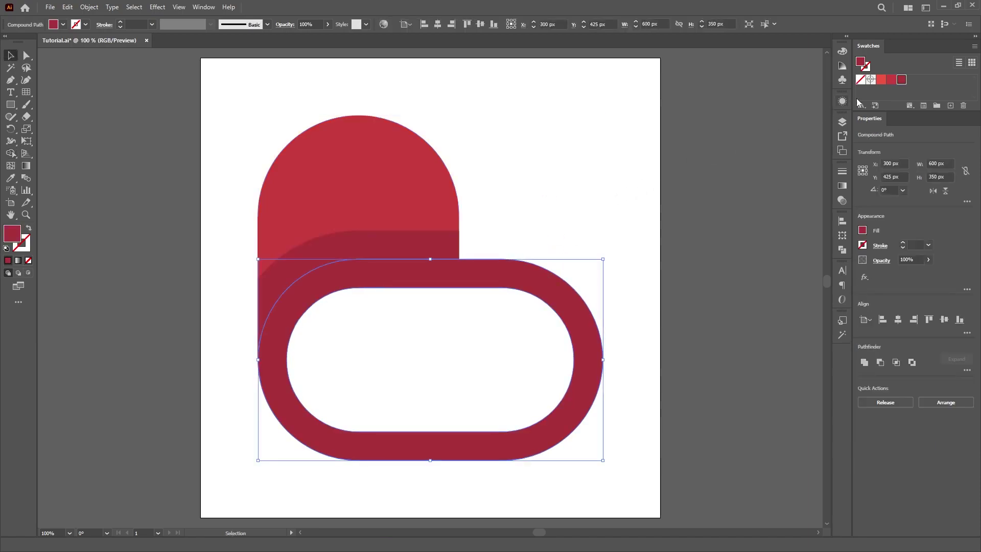
pyautogui.click(882, 80)
pyautogui.click(536, 204)
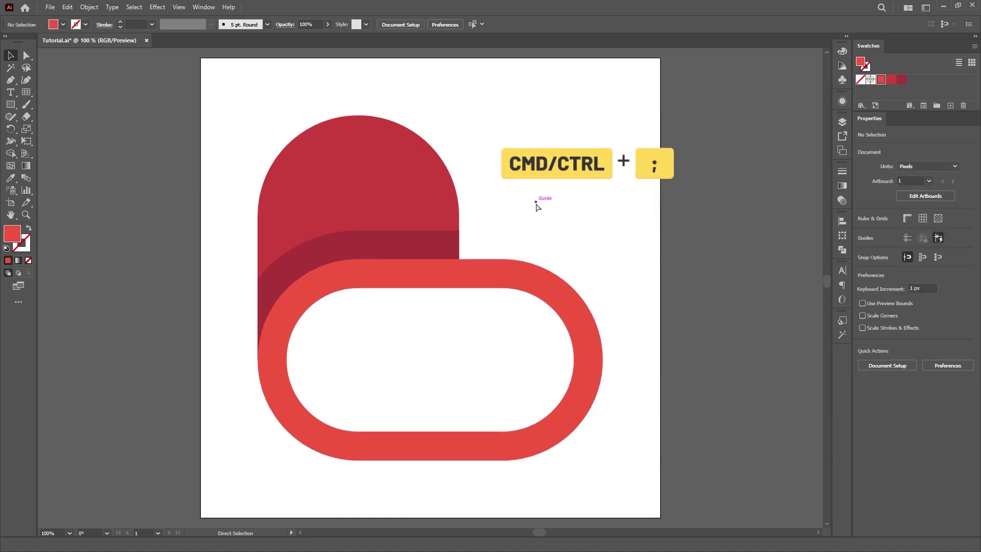
# Show the guides and create a 50 x 50 px circle inside the ring with the Ellipse tool
pyautogui.hotkey('ctrl', ';')
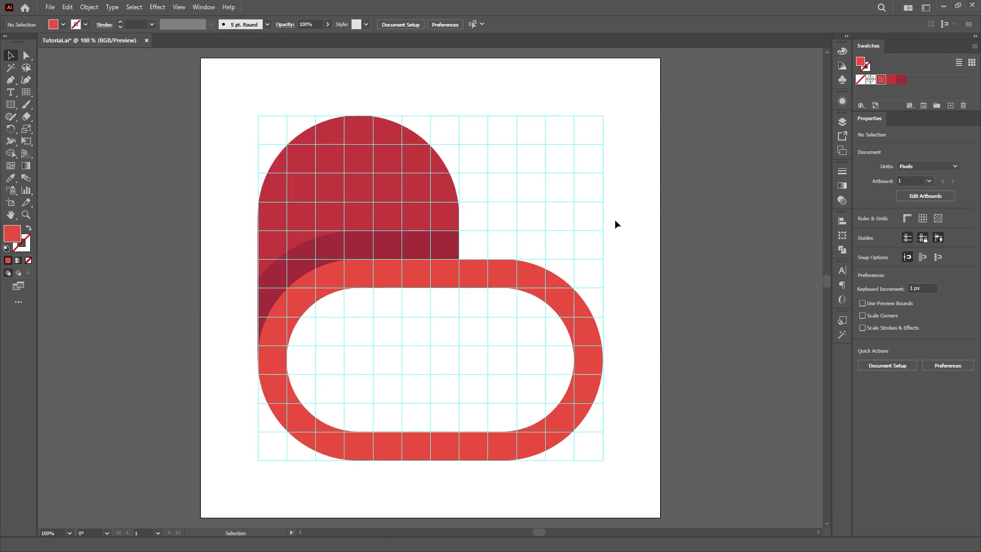
pyautogui.press('l')
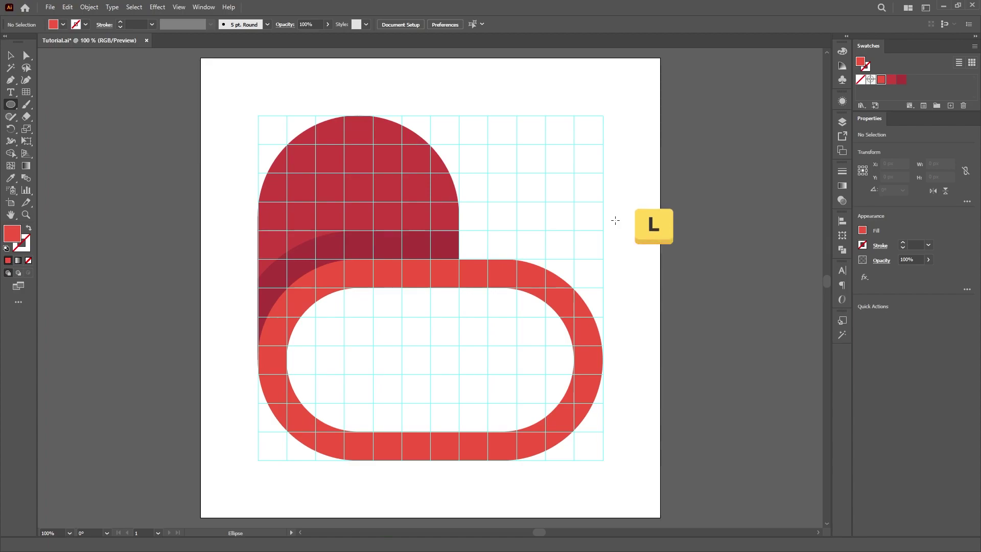
pyautogui.click(465, 334)
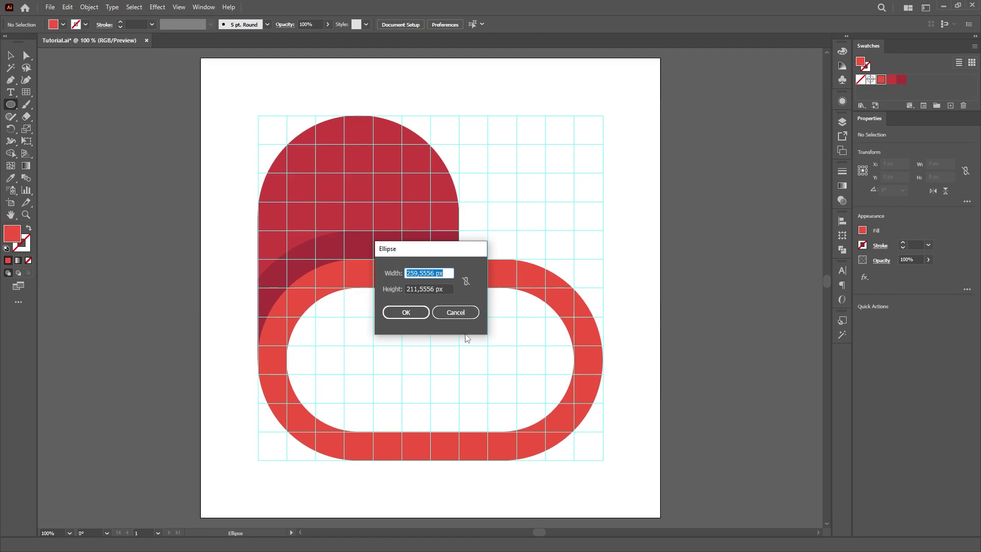
pyautogui.write('50')
pyautogui.press('Tab')
pyautogui.write('50')
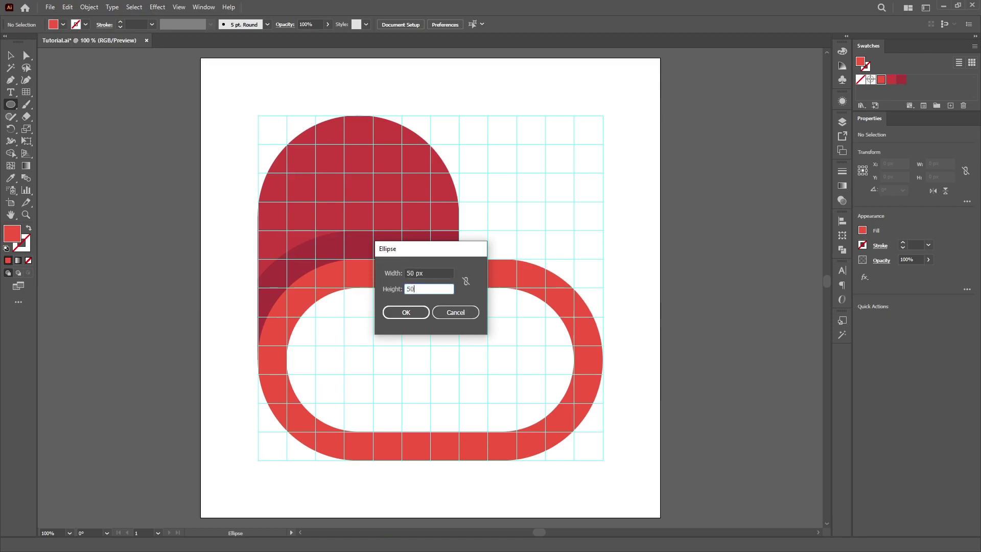
pyautogui.click(406, 312)
# Snap the circle to the grid and duplicate it until four circles form a diamond in the ring's right half, then deselect
pyautogui.press('c')
pyautogui.press('v')
pyautogui.click(477, 383)
pyautogui.moveTo(482, 357); pyautogui.dragTo(543, 370)
pyautogui.click(504, 387)
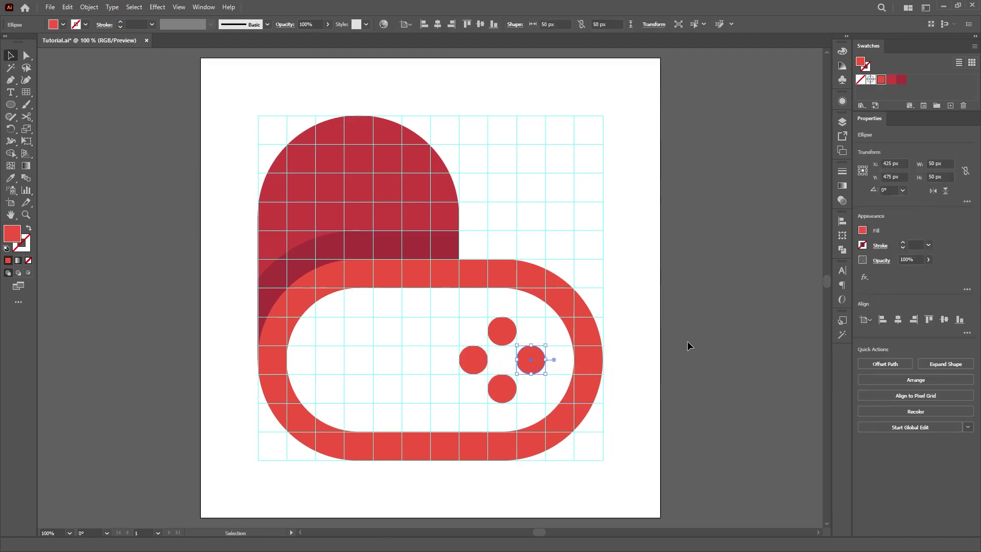
pyautogui.click(632, 317)
# Create a 50 x 150 px rectangle inside the ring's left half
pyautogui.press('m')
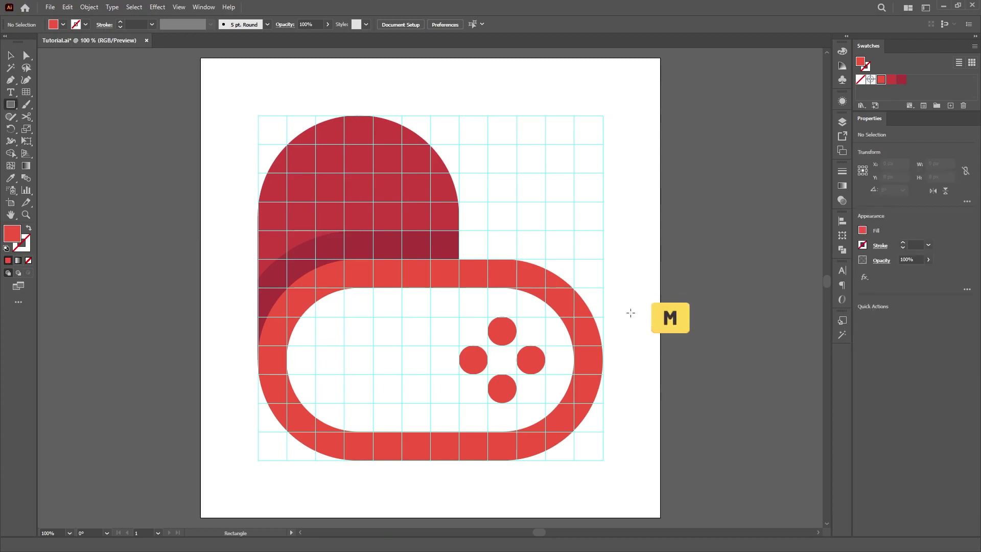
pyautogui.click(355, 337)
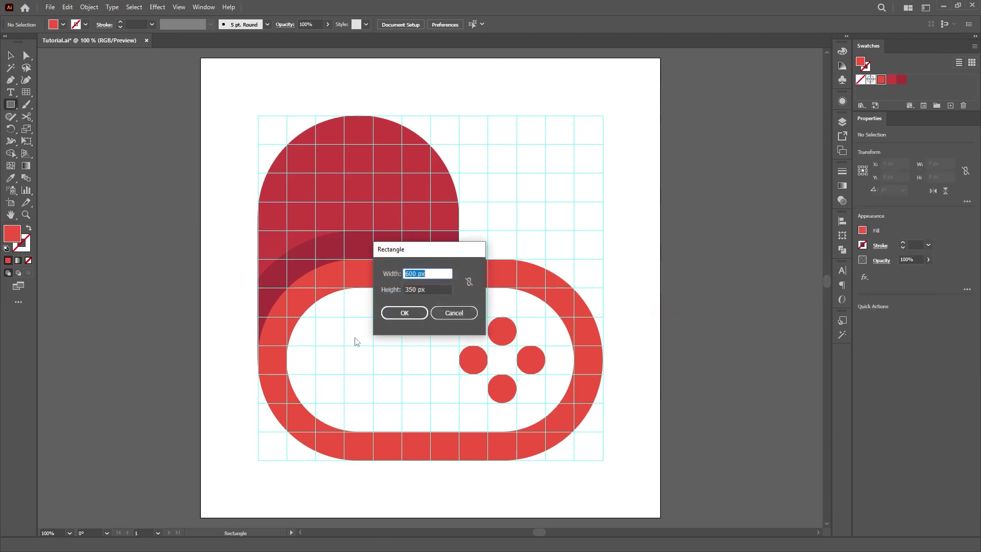
pyautogui.write('50')
pyautogui.press('Tab')
pyautogui.write('150')
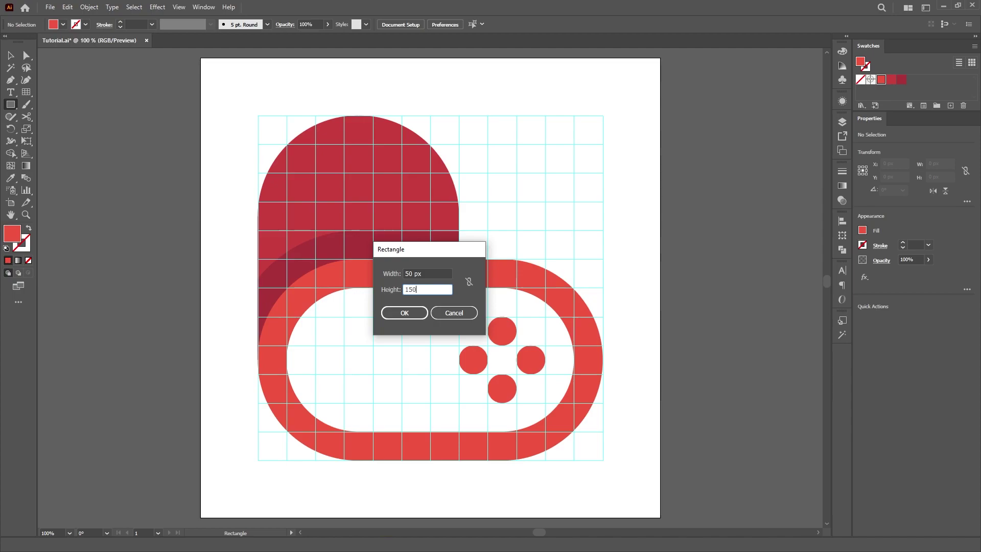
pyautogui.press('Return')
# Align the rectangle to the grid in the ring's left half and round its corners fully to 25 px
pyautogui.press('v')
pyautogui.click(410, 388)
pyautogui.moveTo(369, 379); pyautogui.dragTo(358, 361)
pyautogui.moveTo(366, 324); pyautogui.dragTo(388, 345)
# Duplicate the rounded bar in place and rotate the copy 90° to form a plus shape
pyautogui.hotkey('ctrl', 'c')
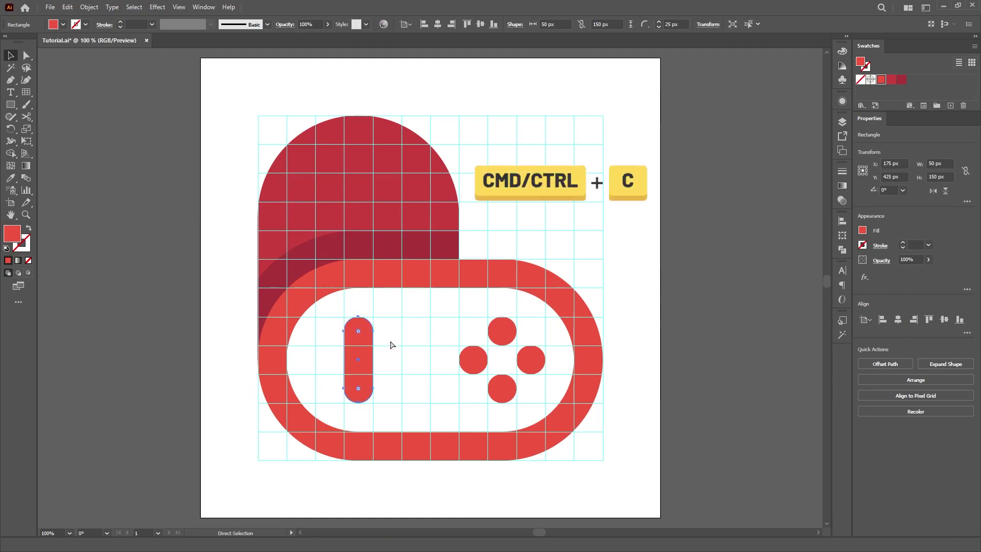
pyautogui.hotkey('ctrl', 'f')
pyautogui.moveTo(377, 316); pyautogui.dragTo(397, 370)
# Merge the two crossed bars into one cross shape with the Shape Builder tool and deselect it
pyautogui.moveTo(390, 333)
pyautogui.mouseDown()
pyautogui.moveTo(333, 392)
pyautogui.moveTo(340, 362)
pyautogui.moveTo(361, 339)
pyautogui.moveTo(364, 354)
pyautogui.moveTo(377, 357)
pyautogui.moveTo(357, 371)
pyautogui.mouseUp()
pyautogui.hotkey('shift', 'm')
pyautogui.press('v')
pyautogui.click(410, 333)
pyautogui.click(386, 362)
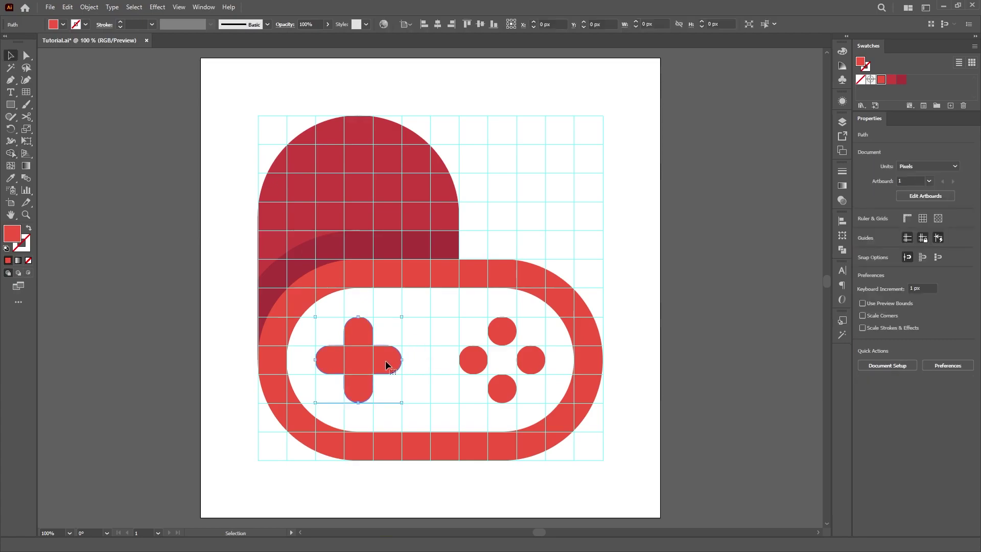
pyautogui.click(415, 362)
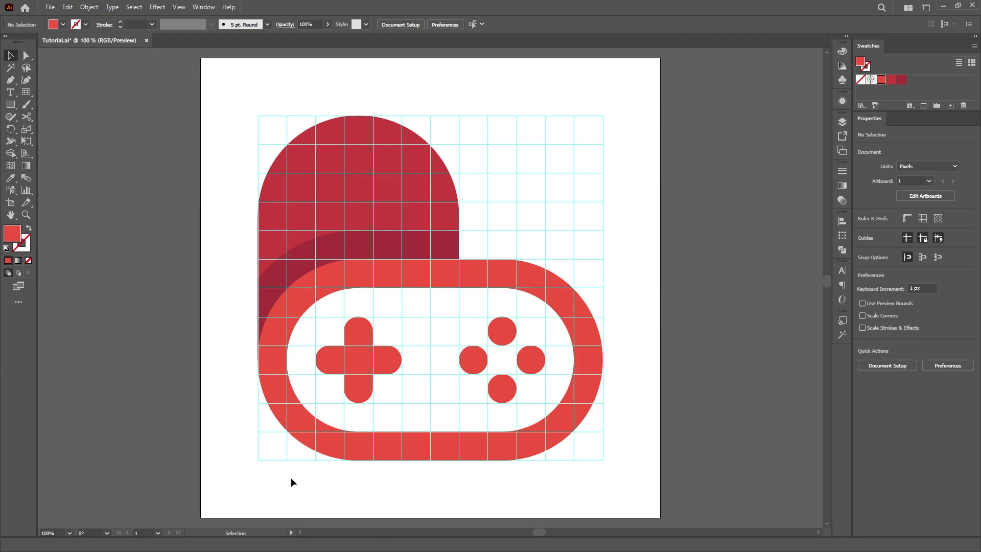
# Add an anchor point on the ring's lower-left outer curve and move it to the grid's bottom-left corner at X 0, Y 600 px
pyautogui.press('+')
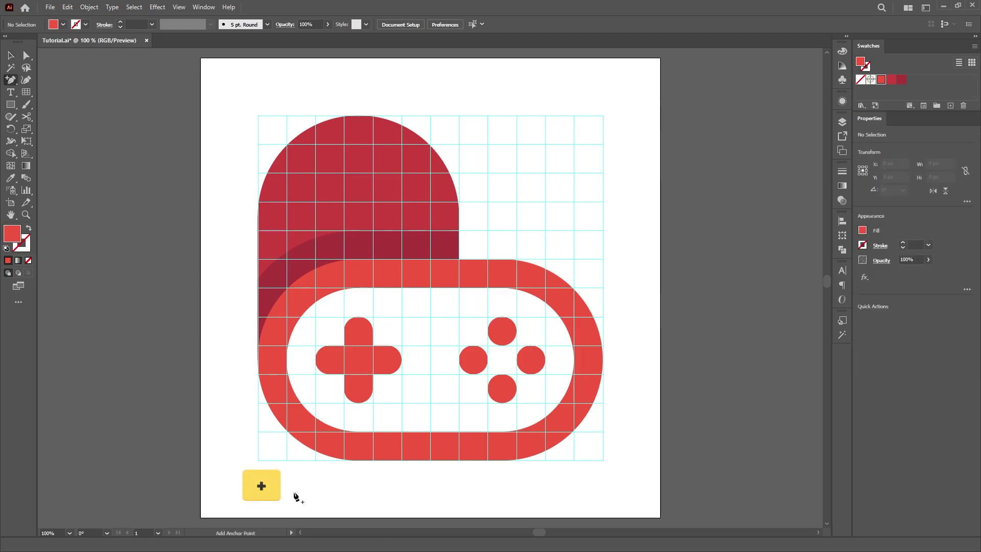
pyautogui.click(288, 430)
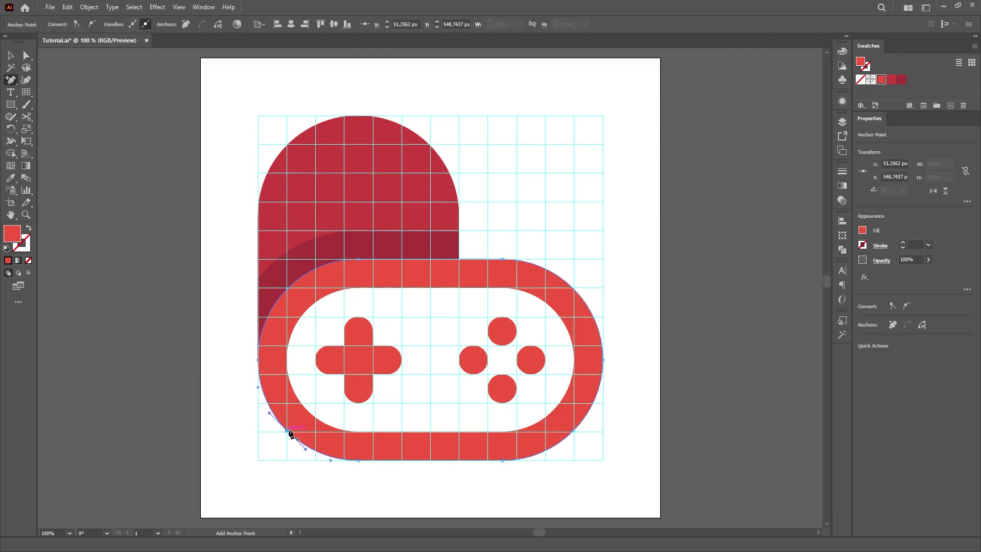
pyautogui.press('a')
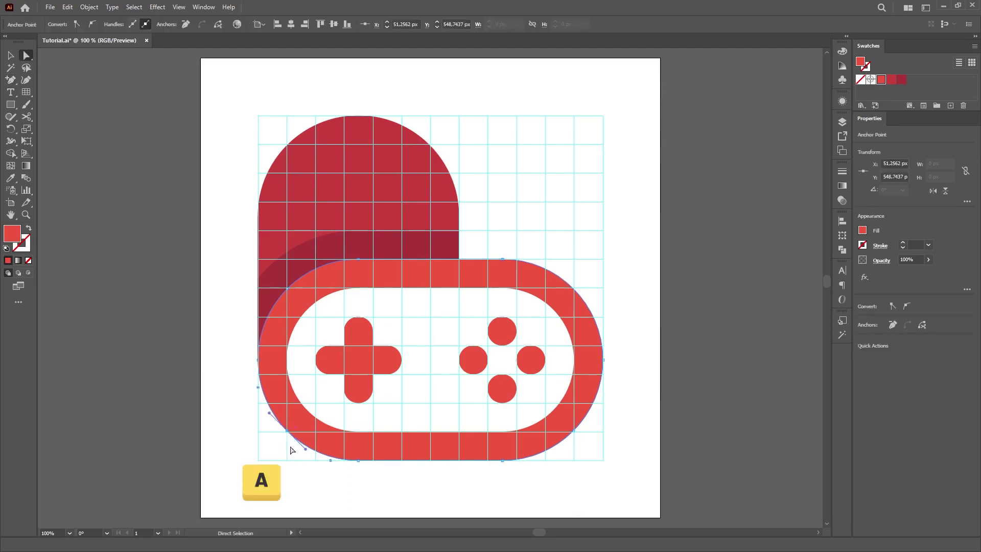
pyautogui.moveTo(288, 431); pyautogui.dragTo(259, 464)
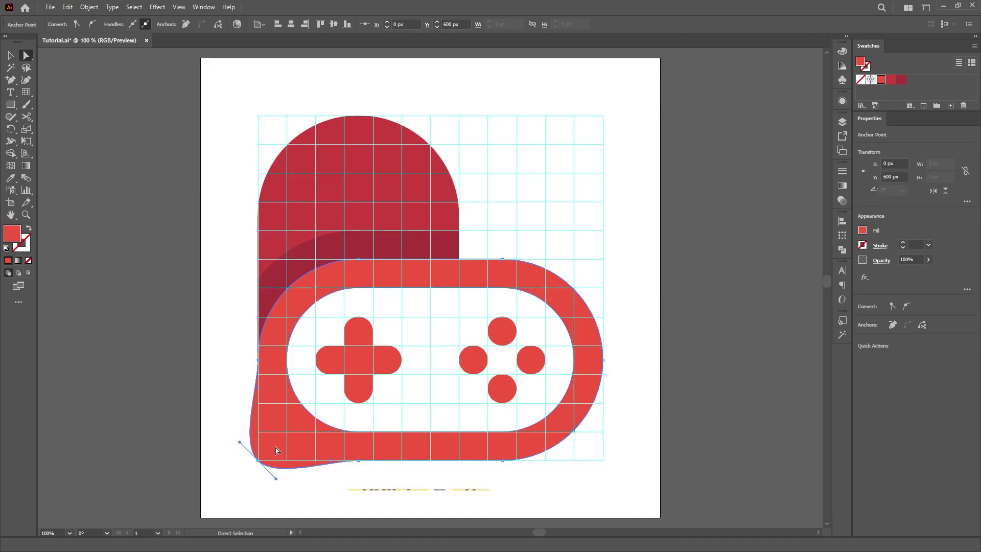
# Convert the moved anchor point to a sharp corner, round it with a 50 px radius, and deselect the ring
pyautogui.hotkey('shift', 'c')
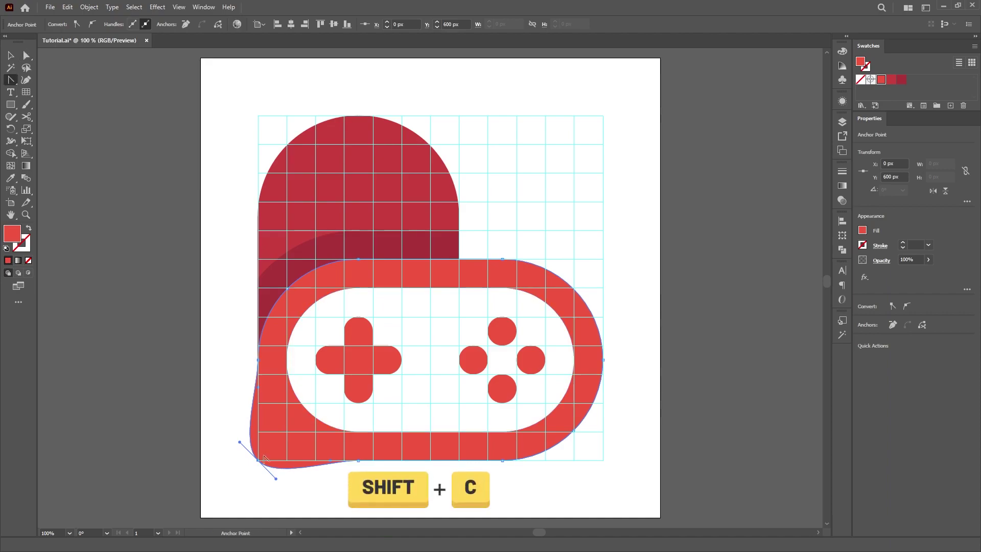
pyautogui.click(258, 461)
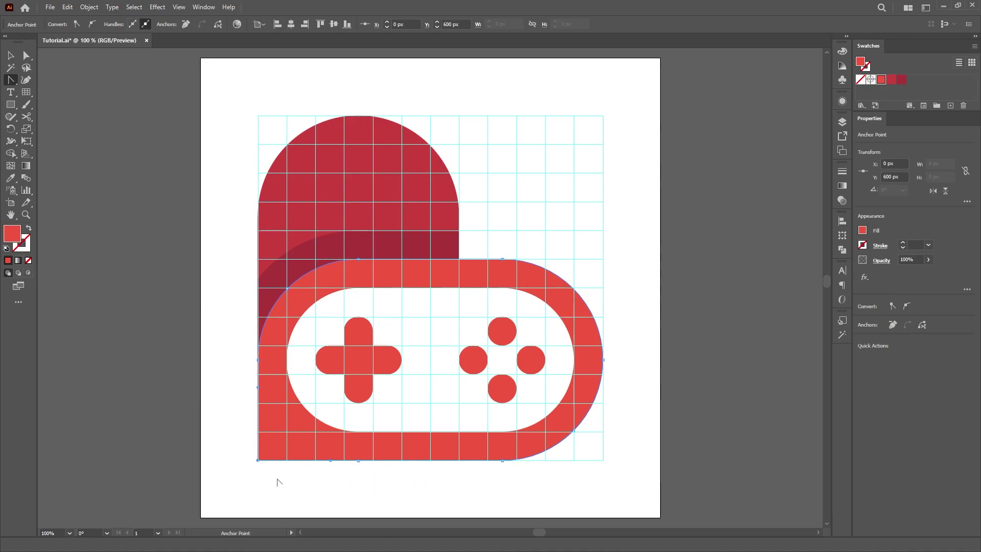
pyautogui.press('a')
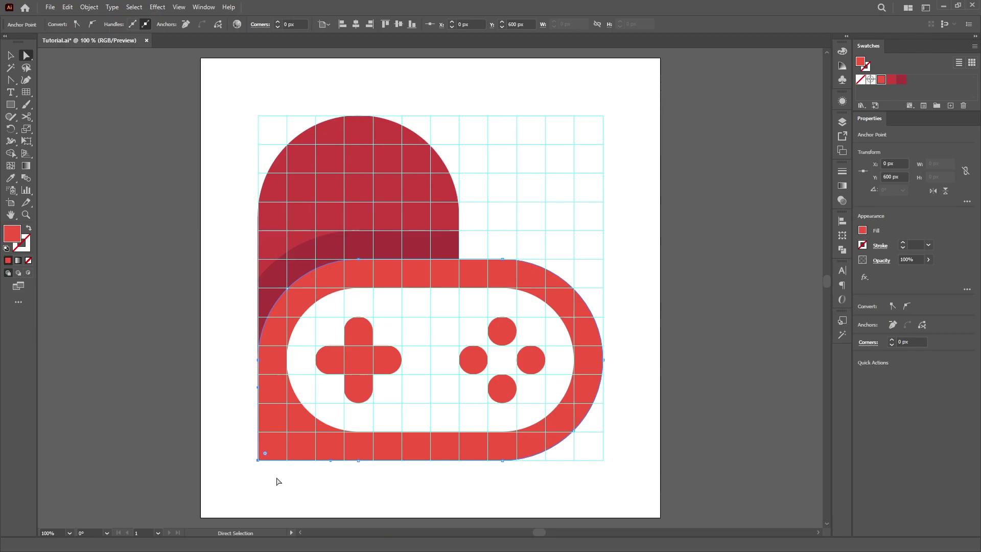
pyautogui.doubleClick(265, 453)
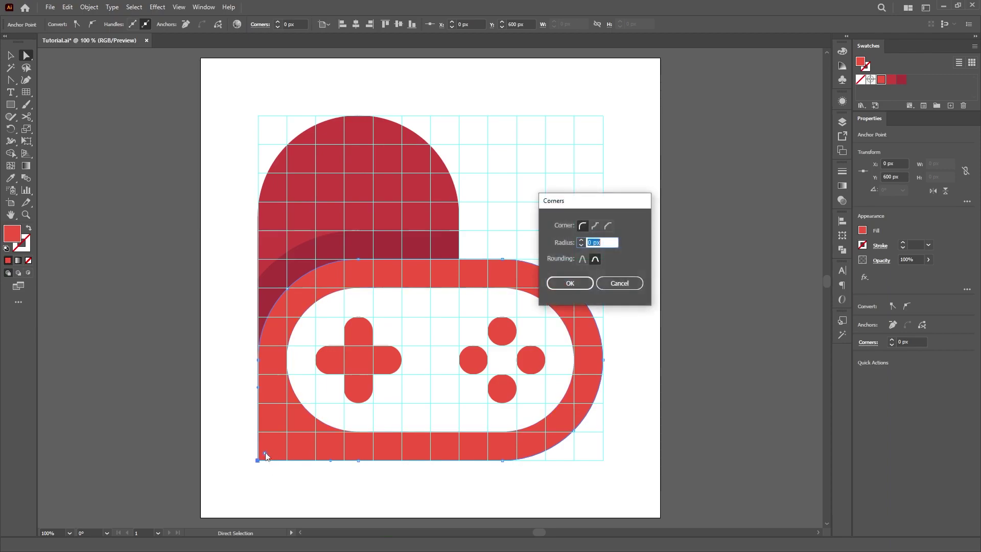
pyautogui.moveTo(484, 244); pyautogui.dragTo(452, 242)
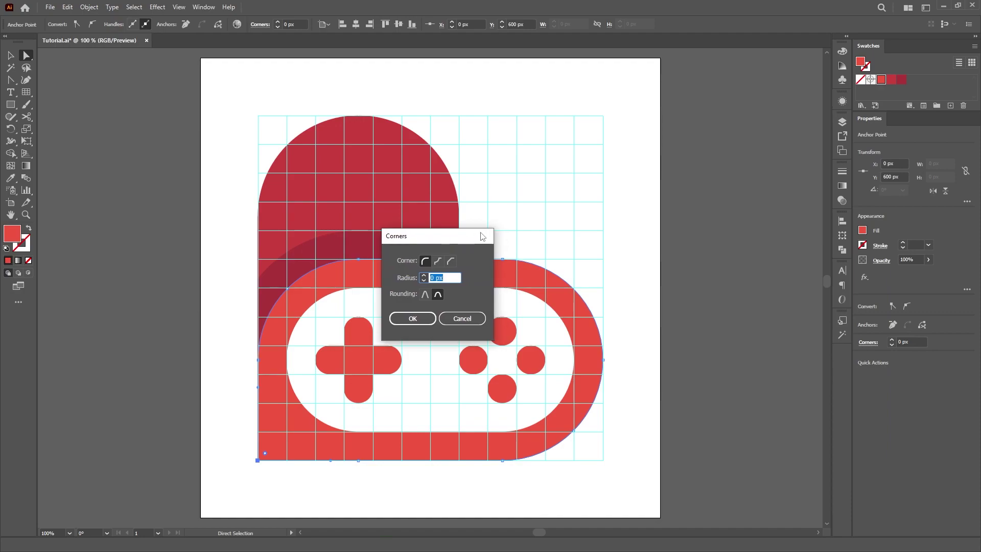
pyautogui.write('50')
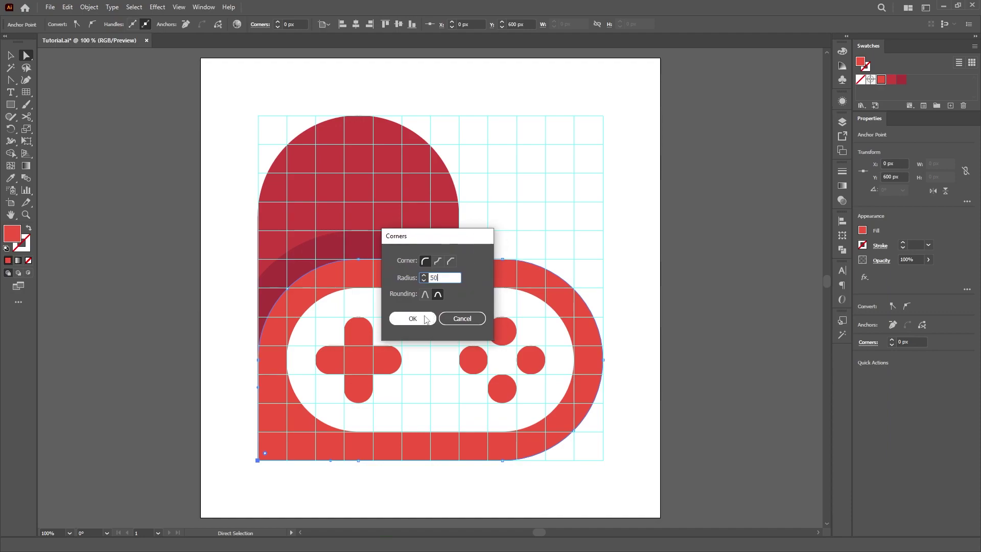
pyautogui.click(425, 319)
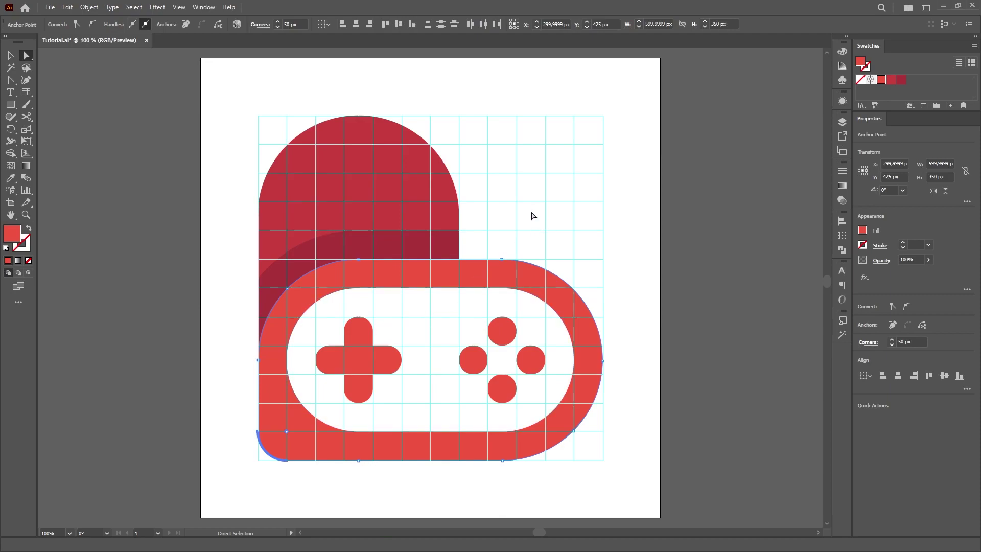
pyautogui.press('v')
pyautogui.click(529, 218)
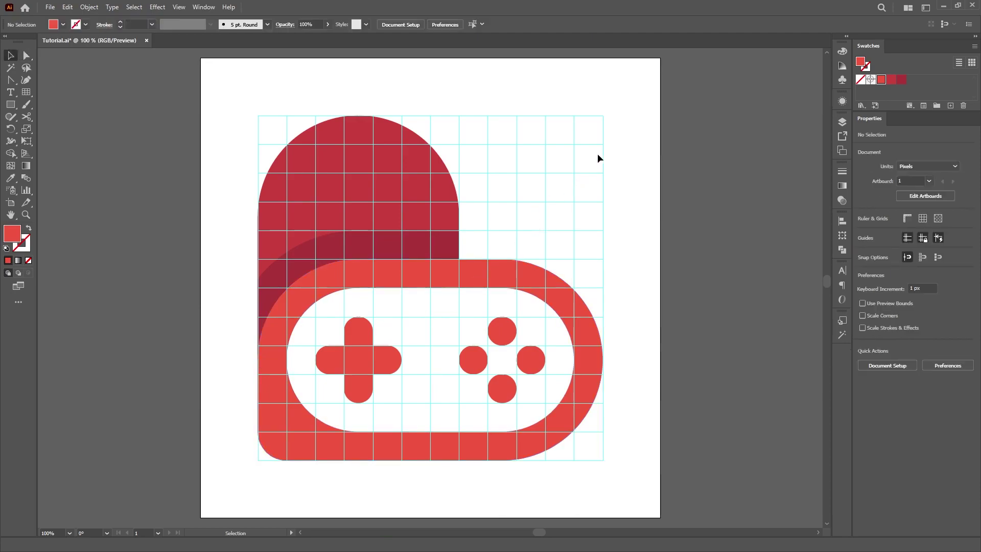
# Hide the guides, then rotate the whole artwork 45° counterclockwise and move it up to the artboard's centre as an upright heart
pyautogui.hotkey('ctrl', ';')
pyautogui.moveTo(632, 104); pyautogui.dragTo(247, 473)
pyautogui.moveTo(608, 285); pyautogui.dragTo(612, 191)
pyautogui.moveTo(446, 247); pyautogui.dragTo(447, 203)
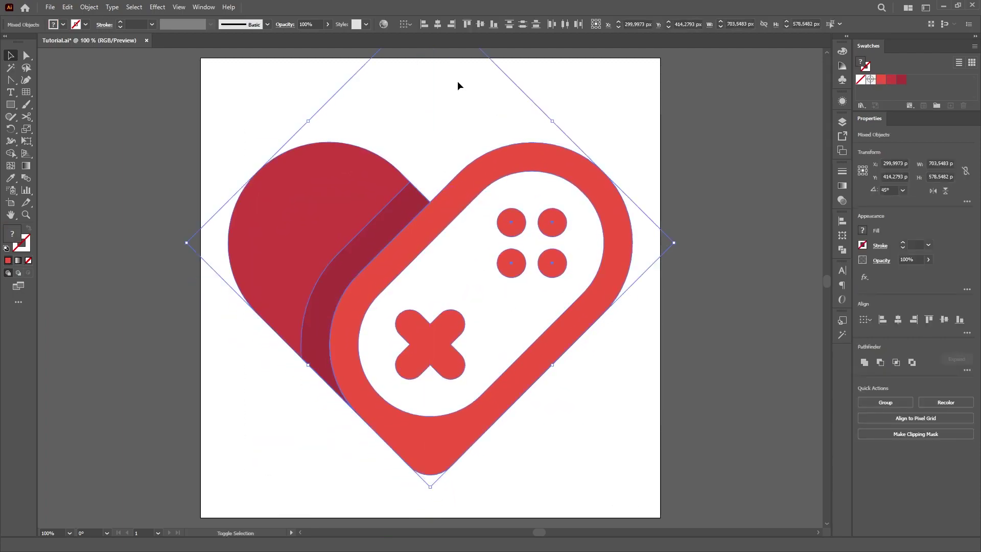
pyautogui.click(466, 103)
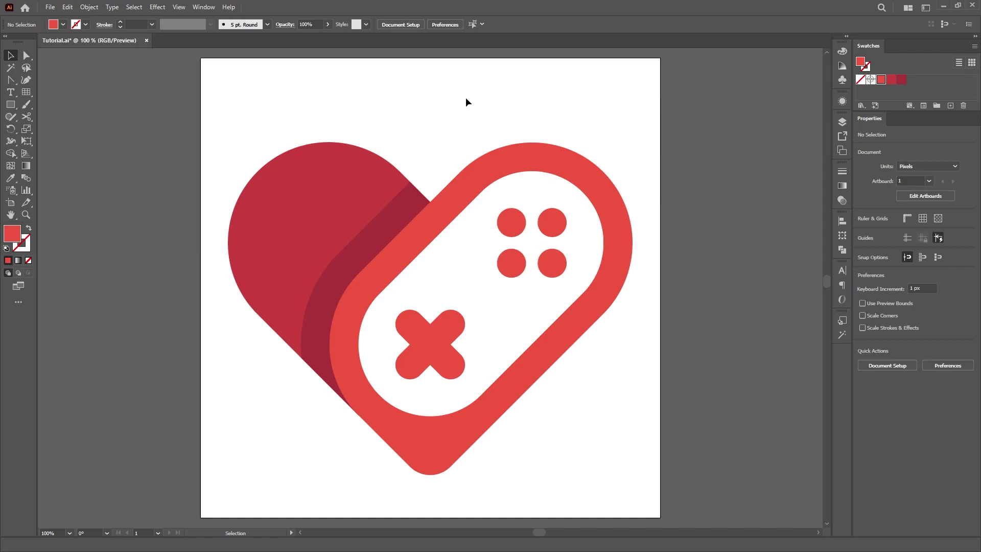